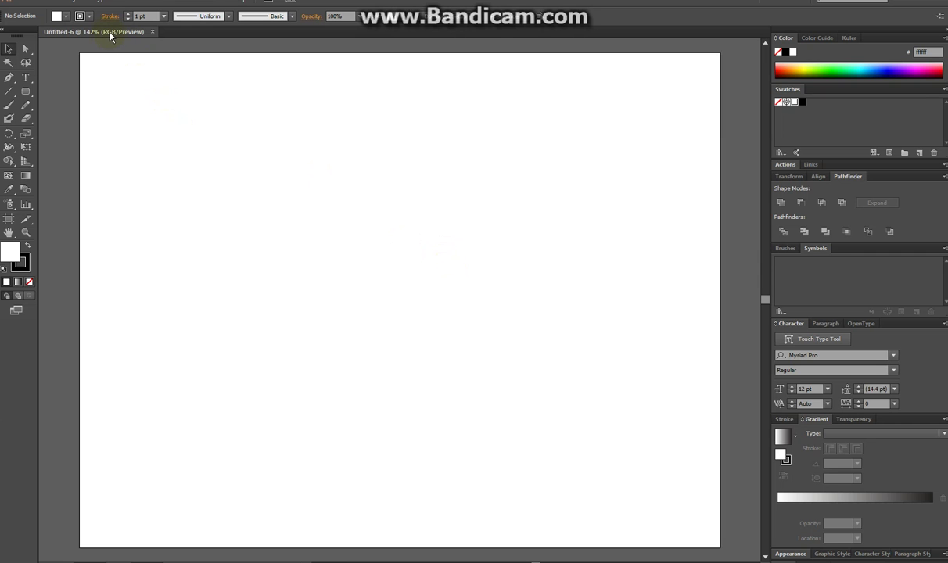
# Draw a rounded rectangle about 1.5 in wide and 0.48 in high near the artboard's center.
pyautogui.moveTo(25, 90); pyautogui.dragTo(240, 153)
pyautogui.click(93, 104)
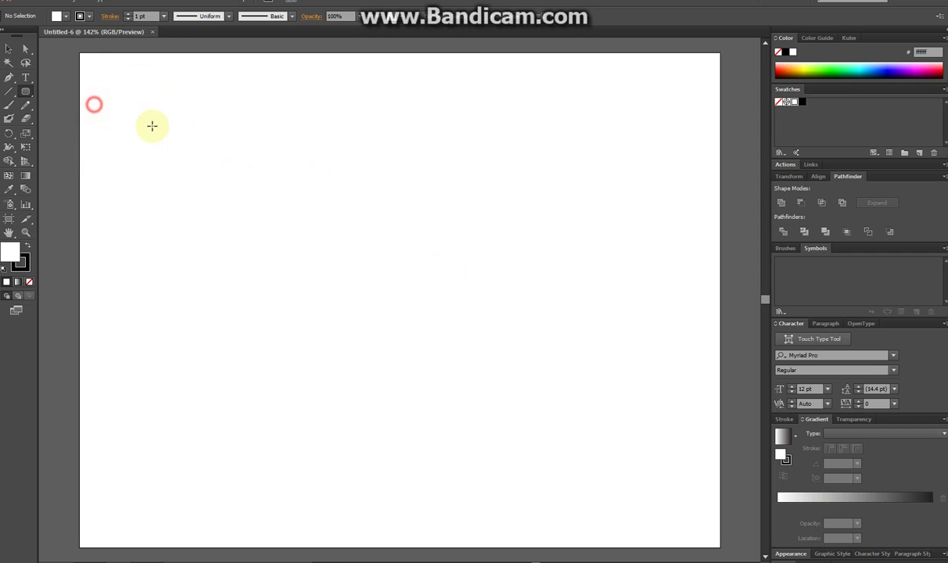
pyautogui.moveTo(362, 257); pyautogui.dragTo(451, 285)
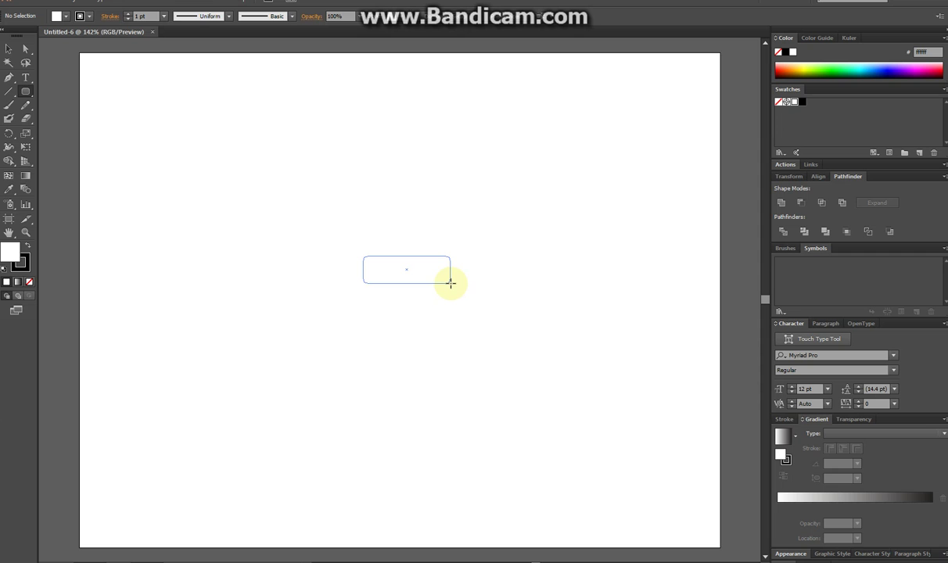
pyautogui.moveTo(450, 283); pyautogui.dragTo(450, 283)
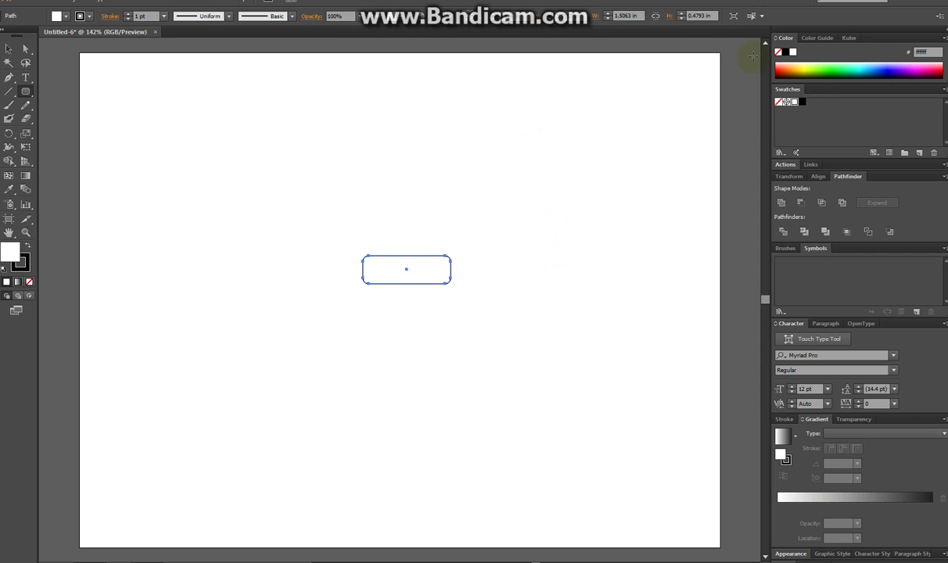
# Load the Earthtones gradient swatch library and fill the rounded rectangle with a red linear gradient.
pyautogui.click(945, 90)
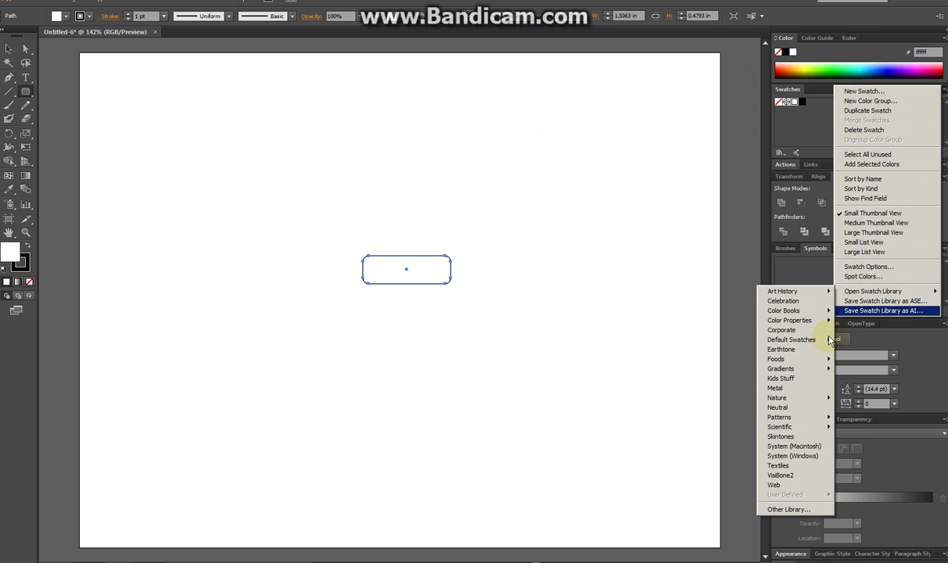
pyautogui.moveTo(814, 368)
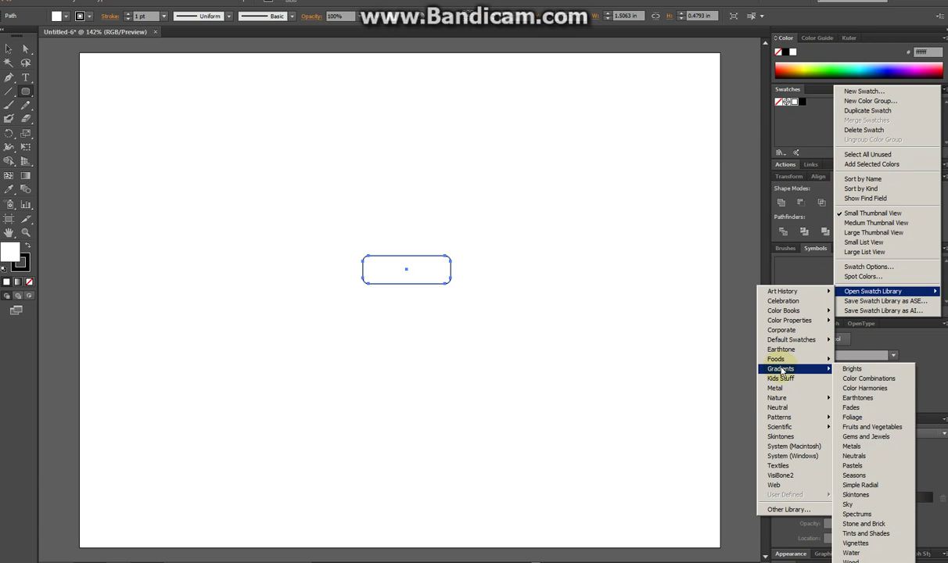
pyautogui.click(865, 400)
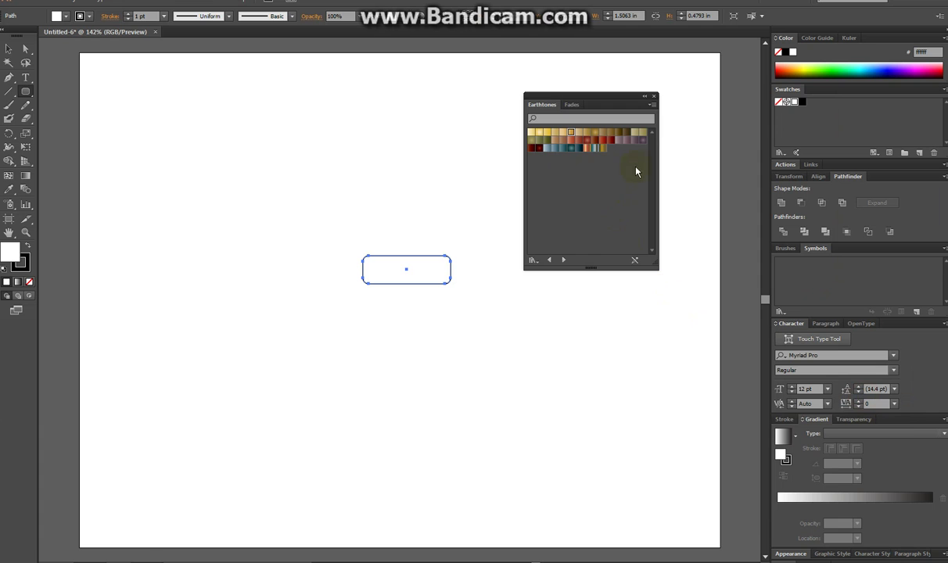
pyautogui.click(604, 141)
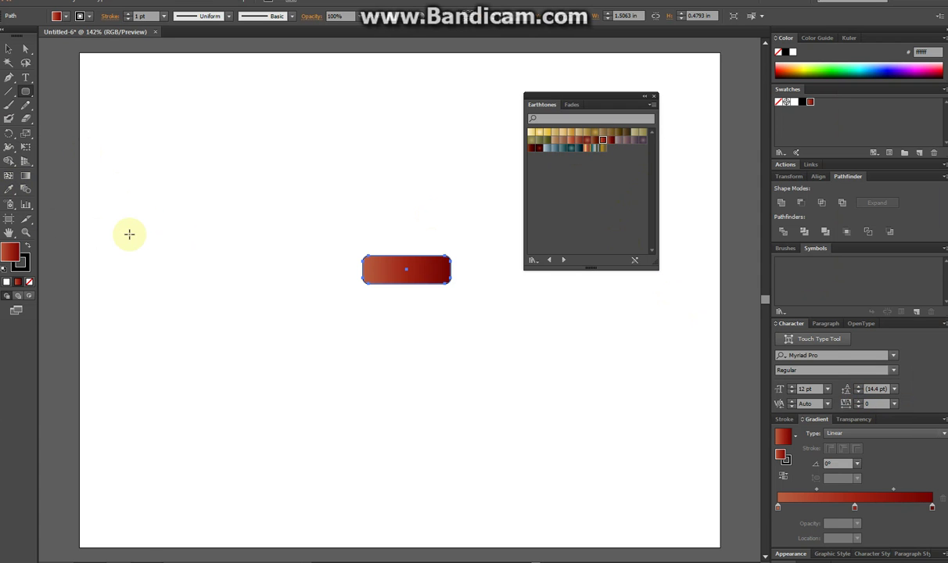
# Set the rounded rectangle's stroke weight to 2 pt.
pyautogui.click(25, 261)
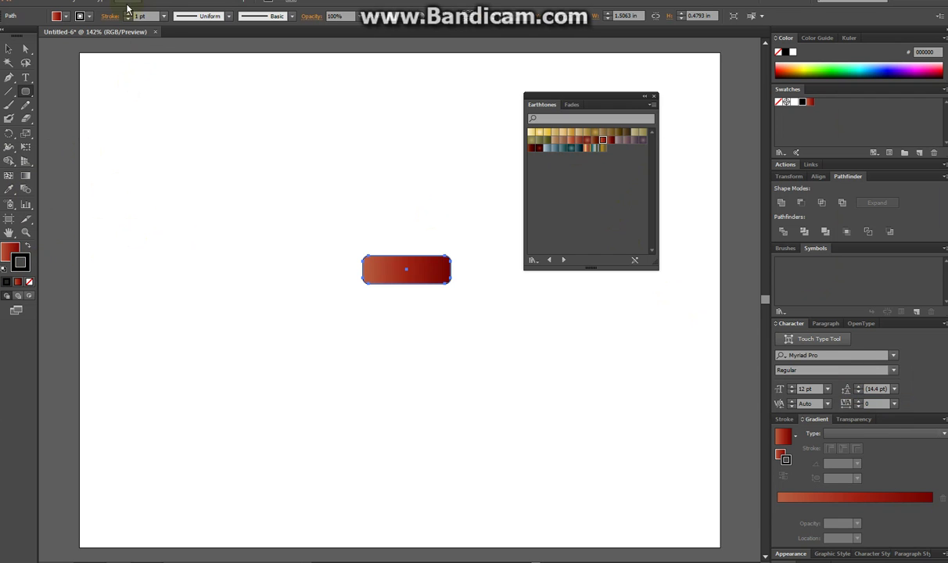
pyautogui.click(130, 14)
pyautogui.click(129, 14)
pyautogui.click(127, 19)
# Redirect the rectangle's gradient fill with the Gradient tool so it runs vertically from light to dark at -90°.
pyautogui.click(26, 176)
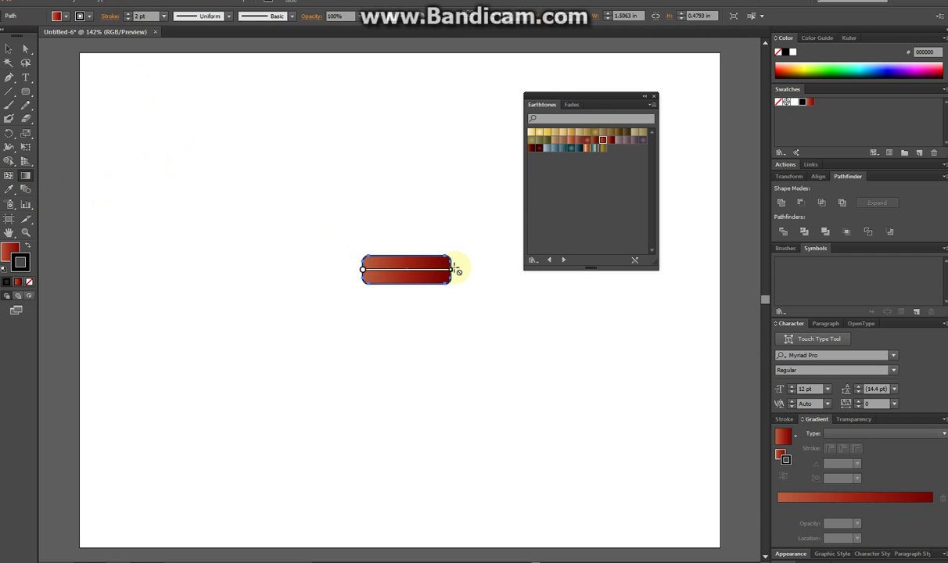
pyautogui.moveTo(627, 93); pyautogui.dragTo(652, 91)
pyautogui.click(8, 49)
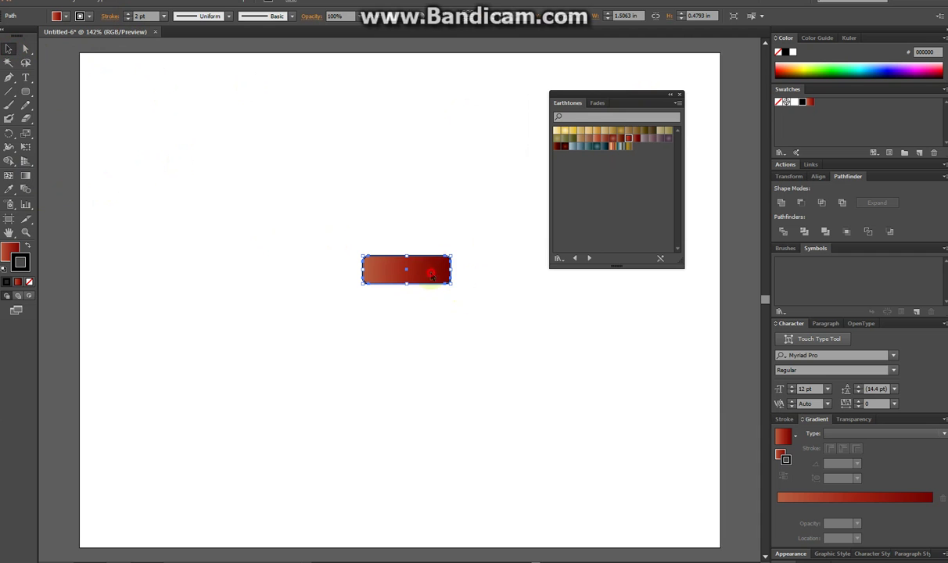
pyautogui.click(25, 175)
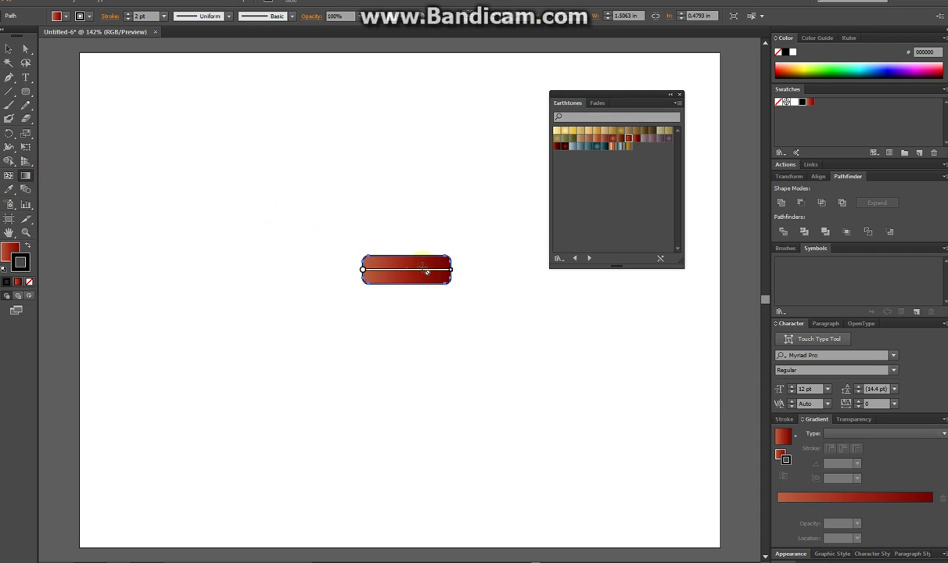
pyautogui.click(13, 254)
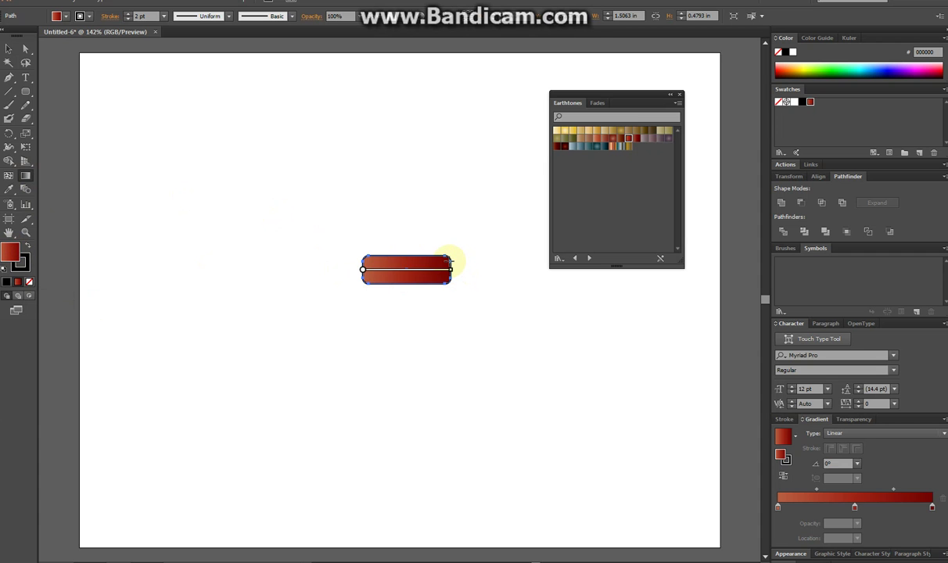
pyautogui.moveTo(454, 272)
pyautogui.mouseDown()
pyautogui.moveTo(383, 309)
pyautogui.moveTo(339, 309)
pyautogui.moveTo(364, 314)
pyautogui.moveTo(409, 360)
pyautogui.moveTo(411, 279)
pyautogui.mouseUp()
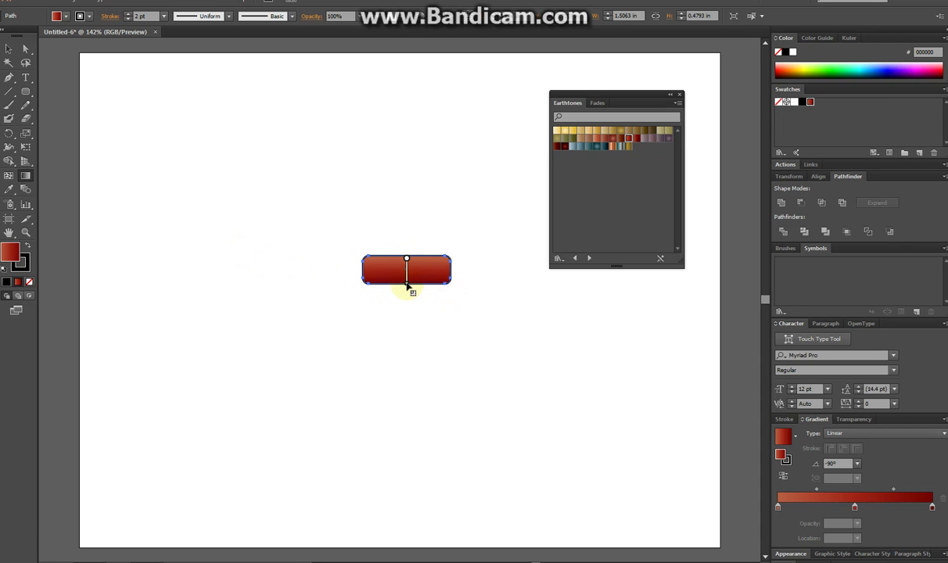
pyautogui.press('v')
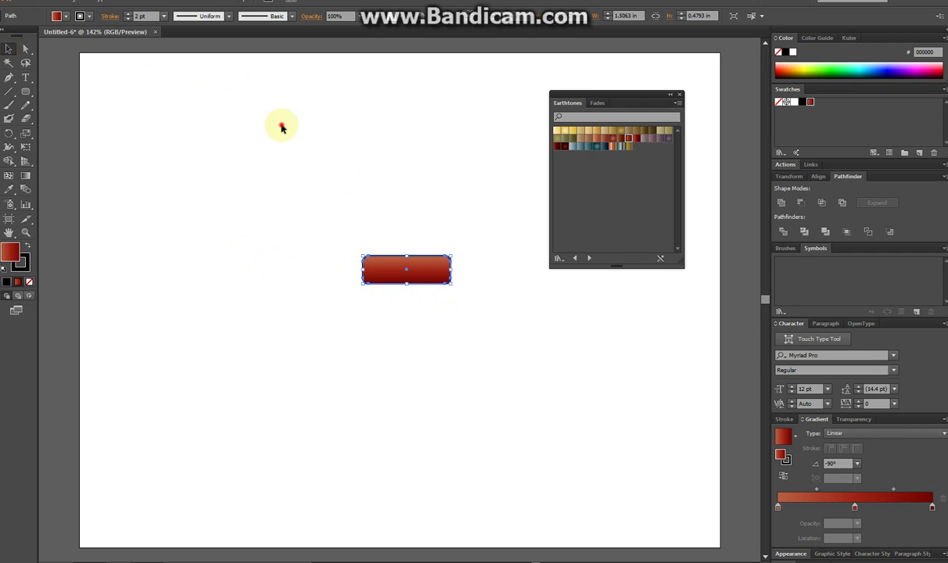
pyautogui.click(282, 127)
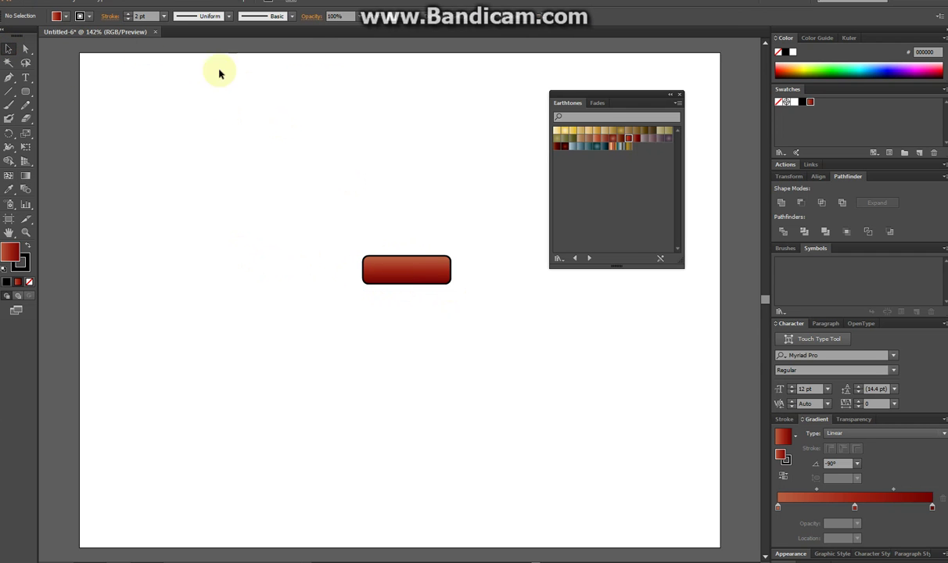
# Add the point text "PLAY ON" above the button and move it onto the red rectangle.
pyautogui.click(25, 77)
pyautogui.click(360, 189)
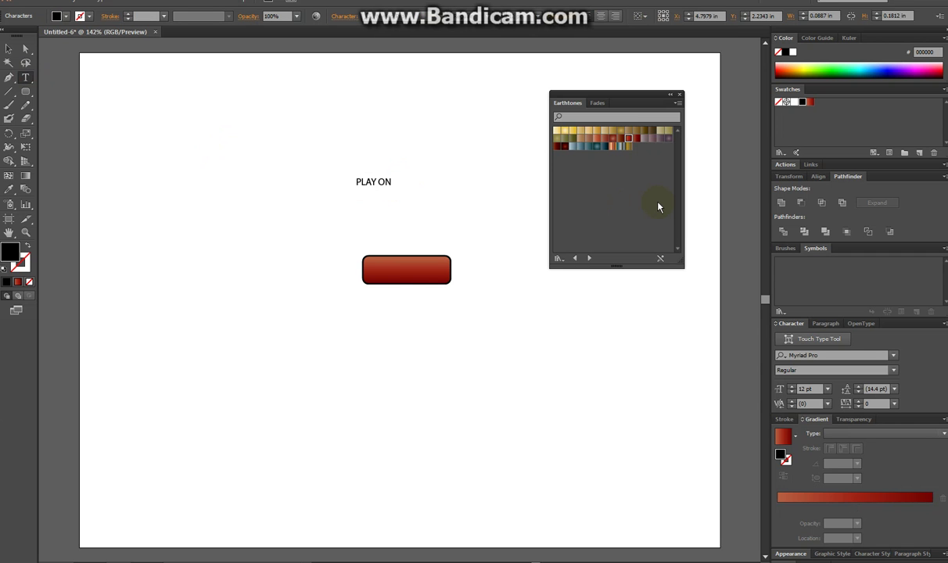
pyautogui.click(9, 48)
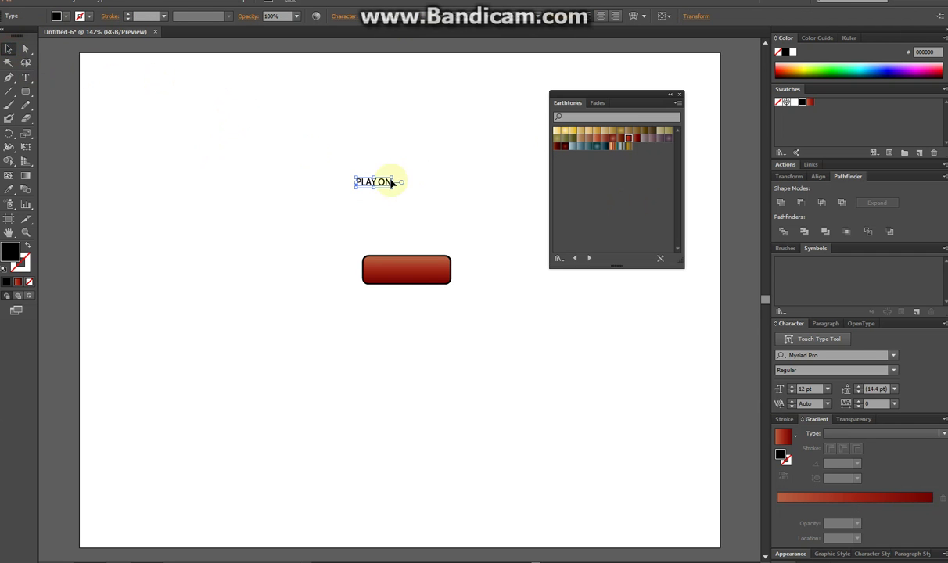
pyautogui.moveTo(383, 185); pyautogui.dragTo(417, 273)
# Format the PLAY ON text as Bold, 20 pt and white, and reposition it on the button.
pyautogui.click(462, 15)
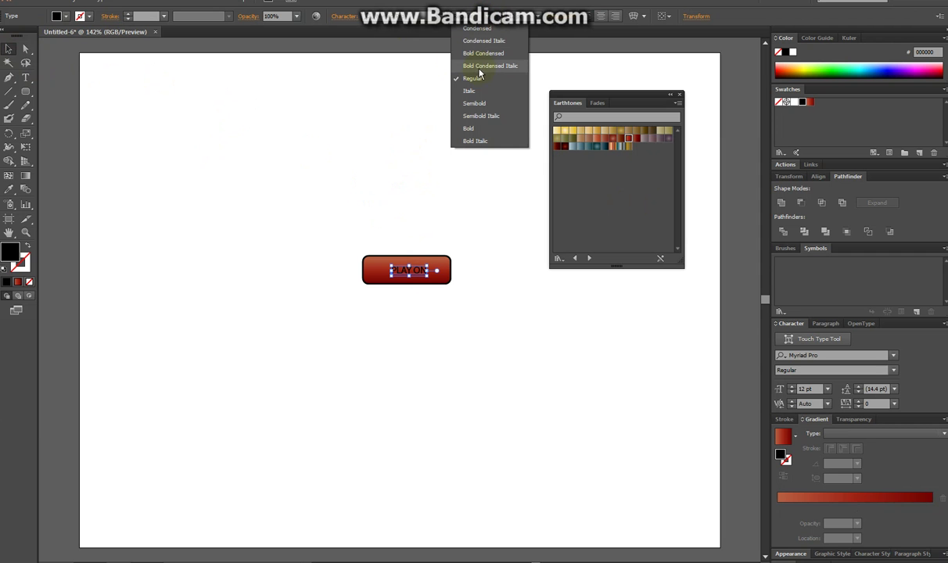
pyautogui.click(468, 128)
pyautogui.moveTo(418, 273)
pyautogui.mouseDown()
pyautogui.moveTo(411, 270)
pyautogui.moveTo(425, 276)
pyautogui.mouseUp()
pyautogui.hotkey('ctrl', 'shift', '.')
pyautogui.hotkey('ctrl', 'shift', '.')
pyautogui.hotkey('ctrl', 'shift', '.')
pyautogui.hotkey('ctrl', 'shift', '.')
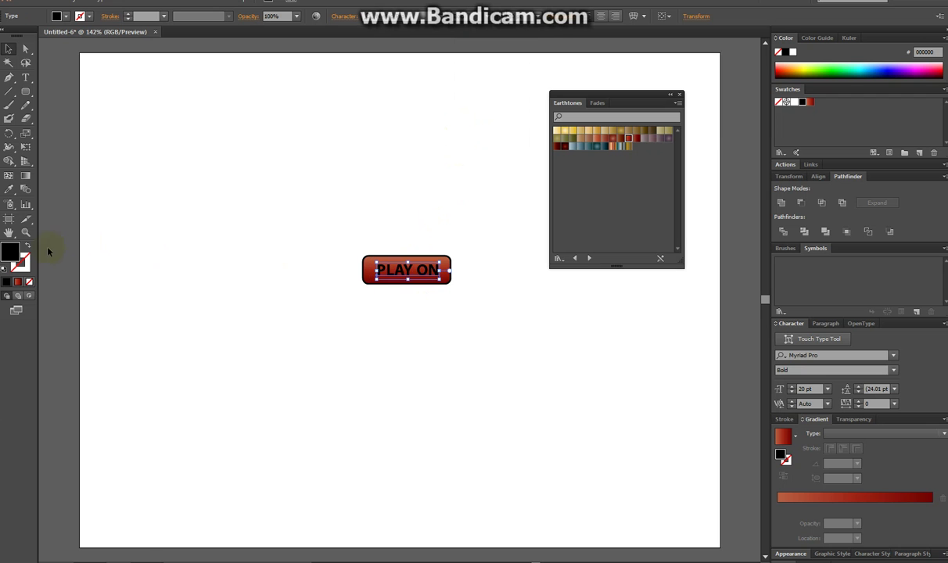
pyautogui.click(794, 103)
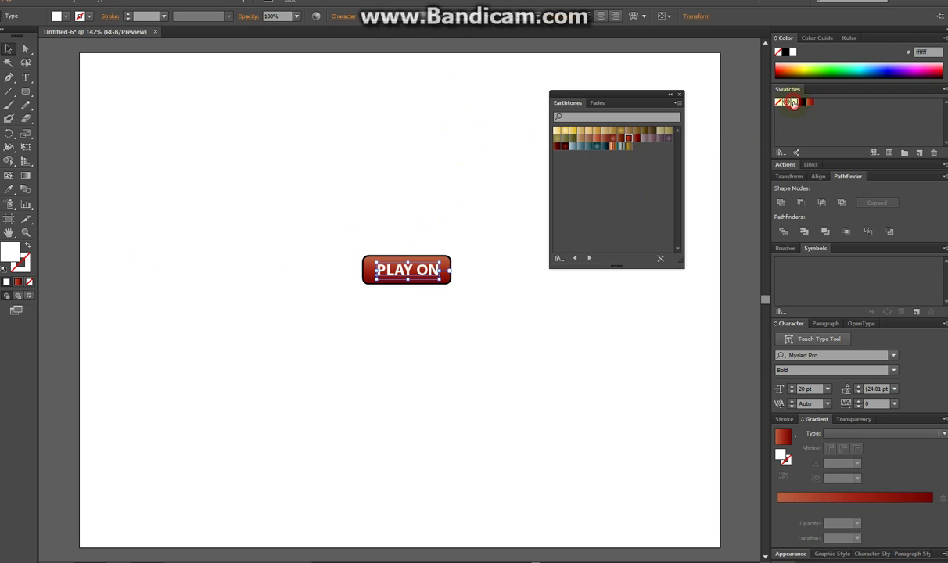
pyautogui.click(435, 186)
# Nudge the PLAY ON text slightly to the left and convert it to outlines.
pyautogui.hotkey('ctrl', '+')
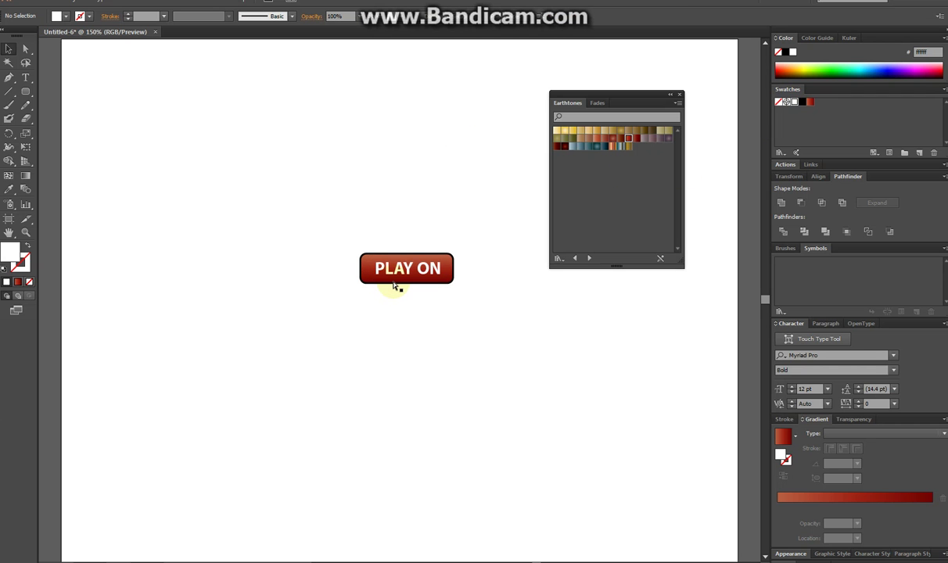
pyautogui.click(396, 279)
pyautogui.press('Left')
pyautogui.press('Left')
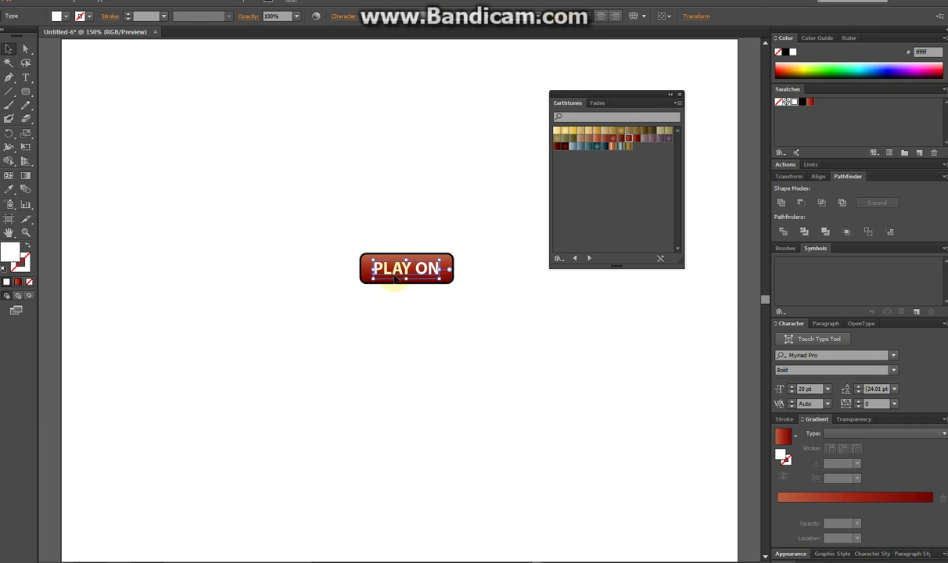
pyautogui.rightClick(396, 271)
pyautogui.click(428, 337)
pyautogui.moveTo(347, 232); pyautogui.dragTo(428, 300)
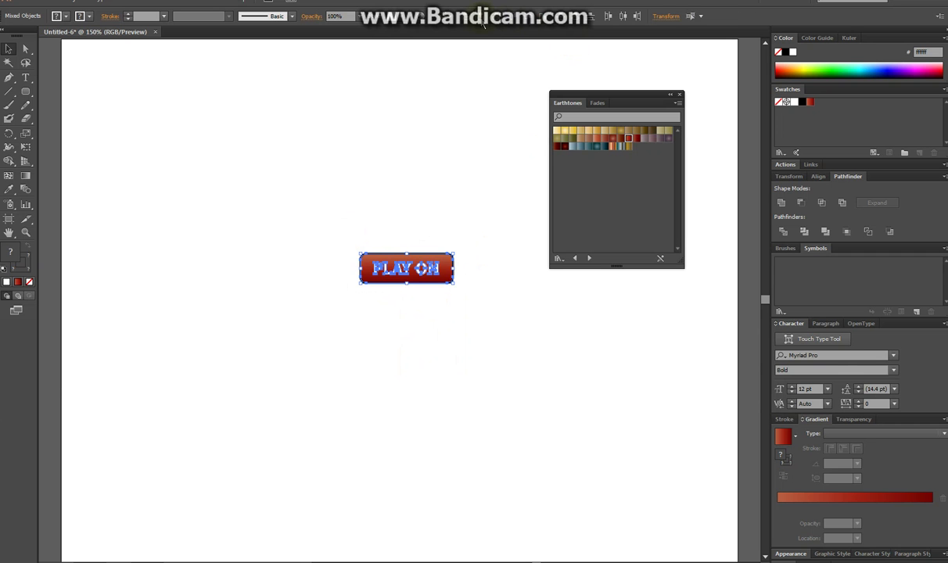
pyautogui.click(447, 183)
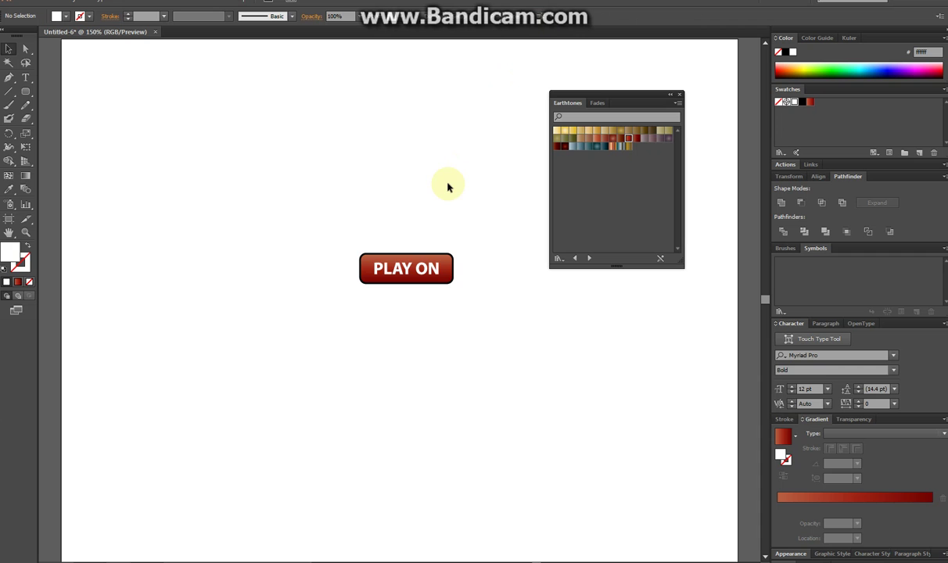
# Select the whole button artwork and fit the artboard to the selected art.
pyautogui.moveTo(339, 221); pyautogui.dragTo(491, 339)
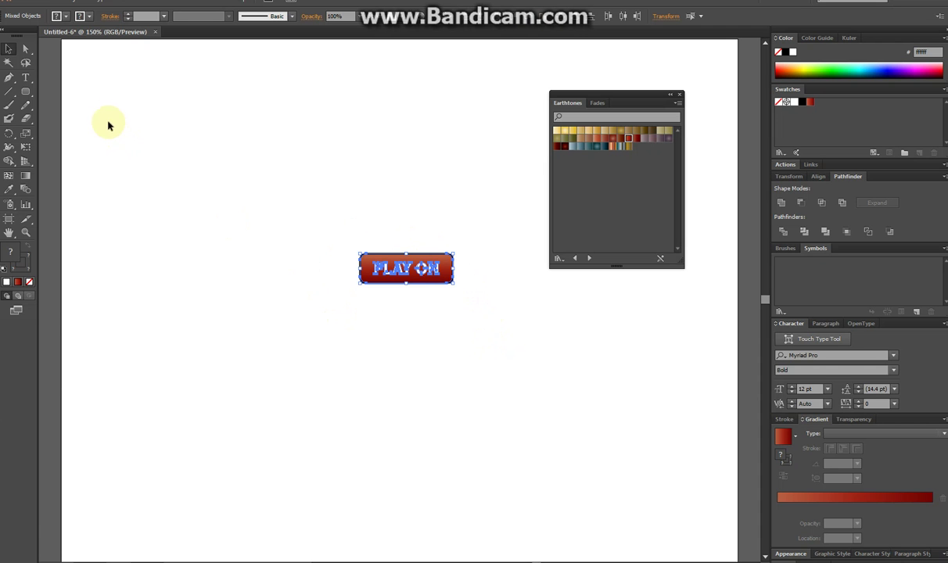
pyautogui.click(75, 7)
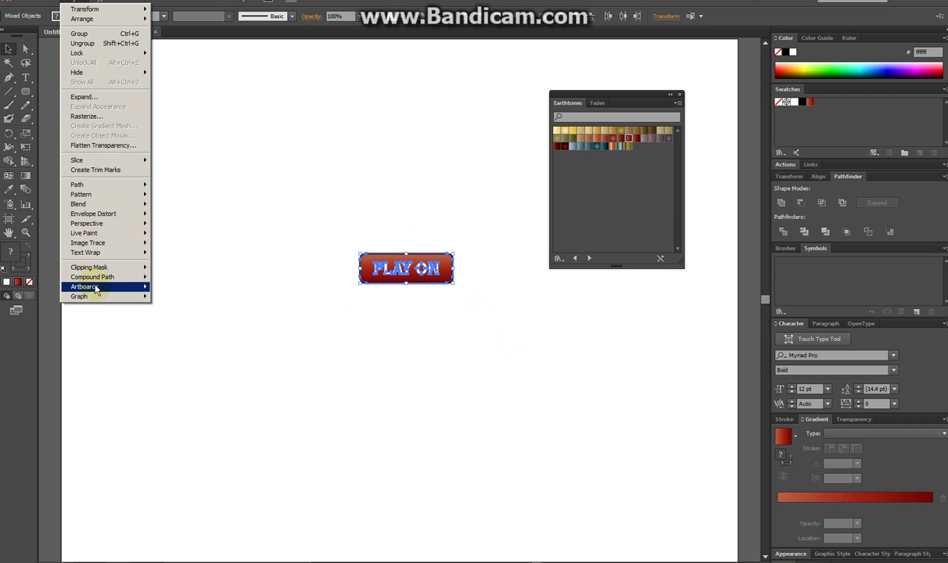
pyautogui.moveTo(133, 291)
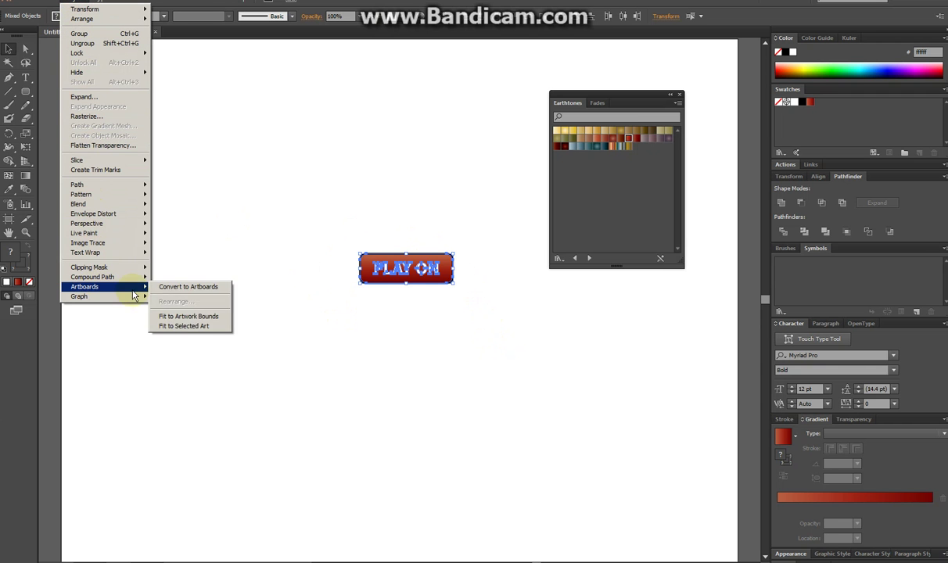
pyautogui.click(194, 327)
pyautogui.click(315, 214)
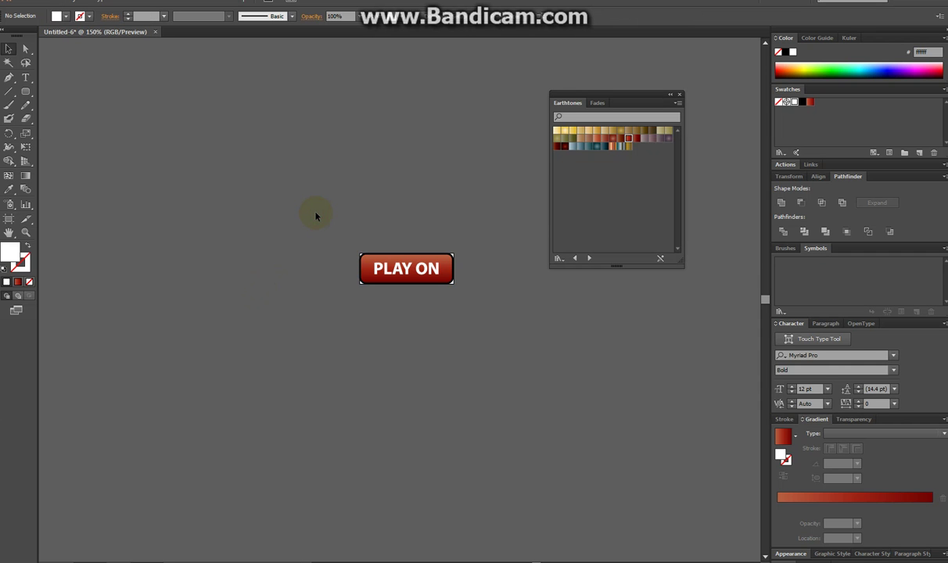
# Start saving the document under a new name in the assets folder, entering btn3-background as the file name.
pyautogui.click(33, 7)
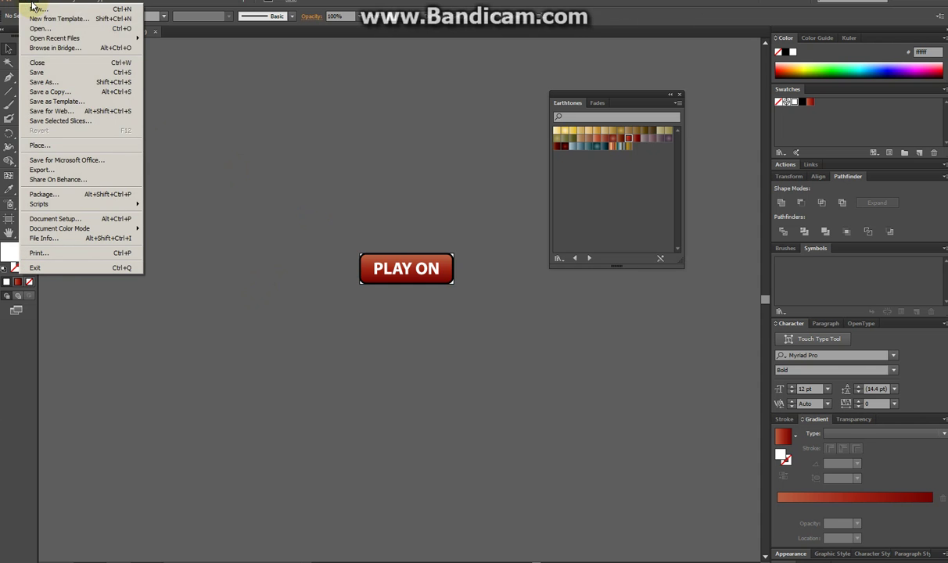
pyautogui.click(43, 81)
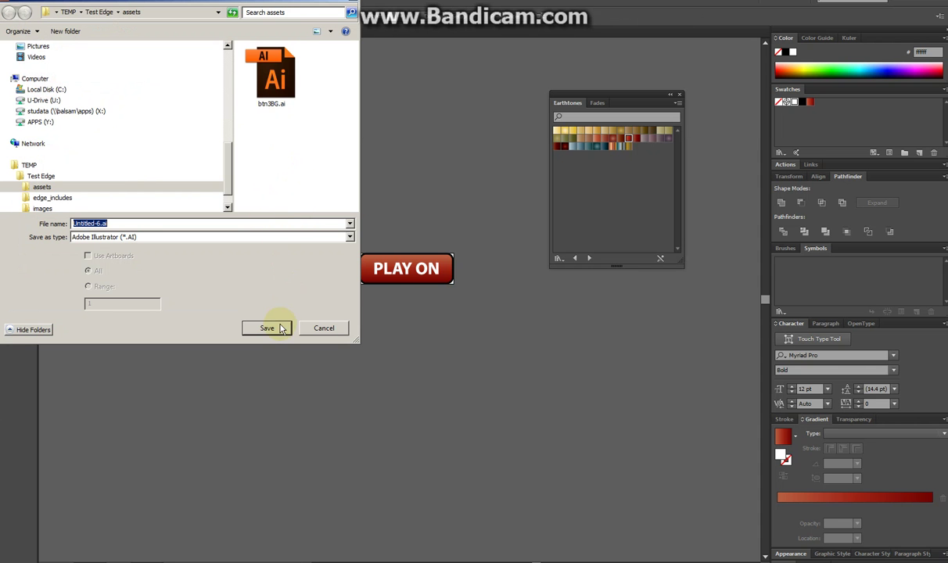
pyautogui.click(271, 76)
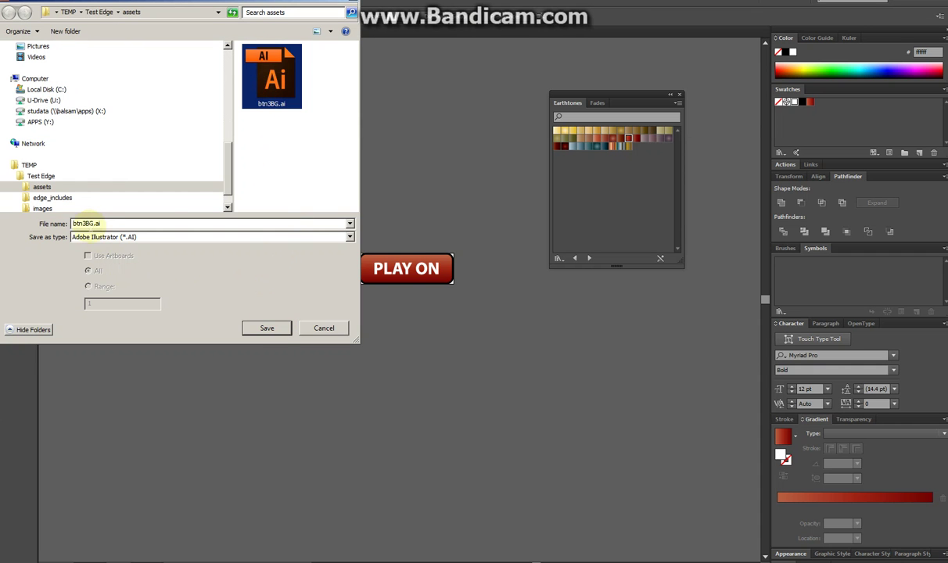
pyautogui.doubleClick(86, 223)
pyautogui.click(86, 223)
pyautogui.click(88, 223)
pyautogui.moveTo(87, 223); pyautogui.dragTo(127, 223)
pyautogui.press('BackSpace')
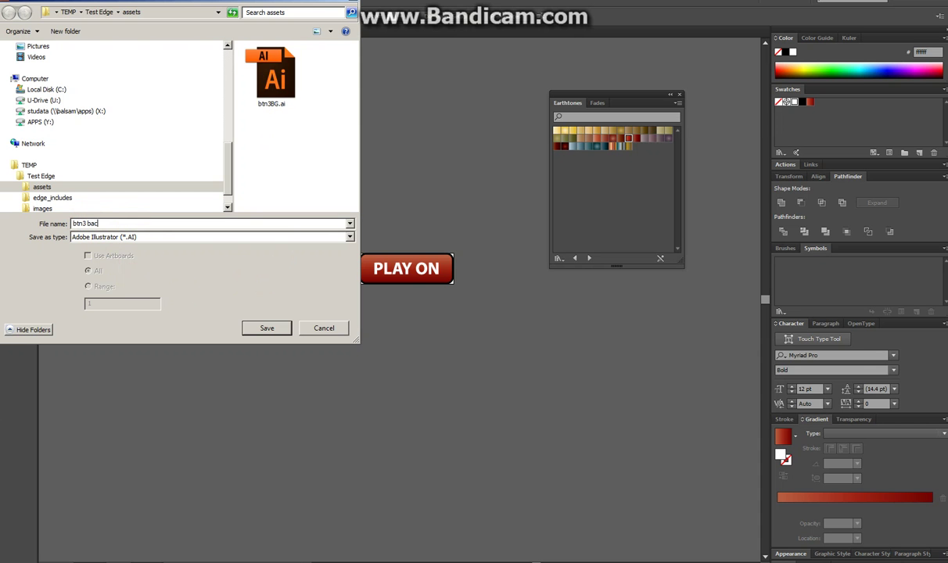
pyautogui.write('background')
pyautogui.press('BackSpace')
pyautogui.write('-')
# Choose SVG as the file type for btn3-background and save it with the SVG 1.1 profile and embedded images.
pyautogui.click(123, 237)
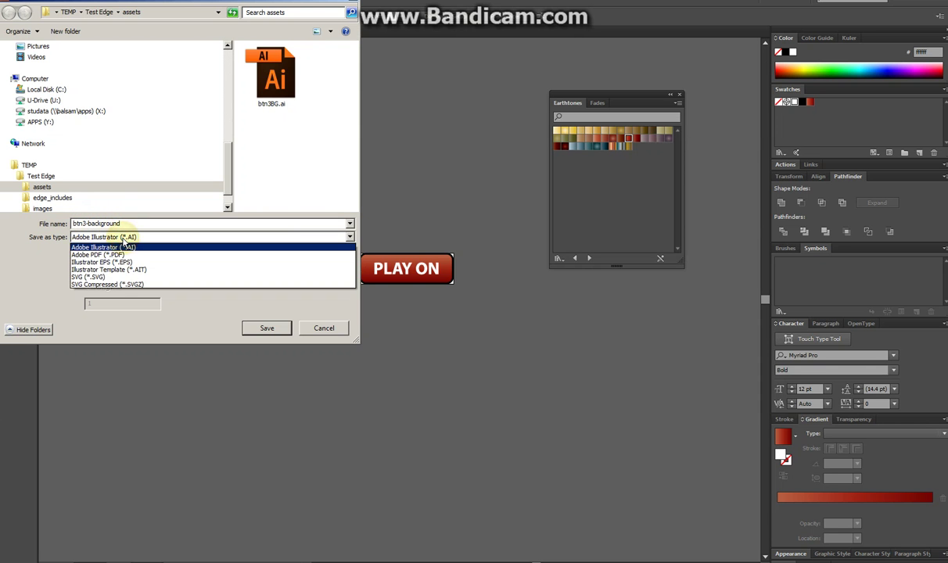
pyautogui.click(86, 277)
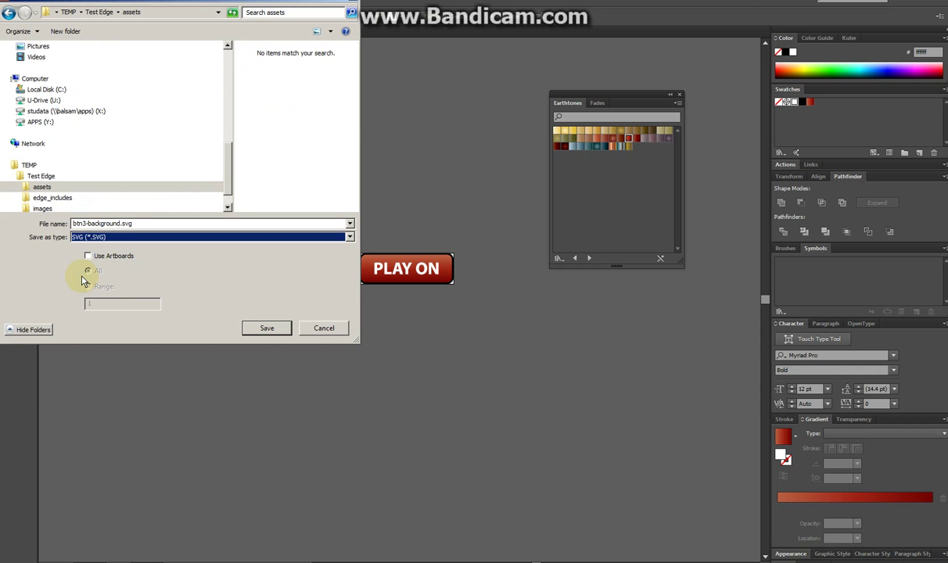
pyautogui.click(254, 325)
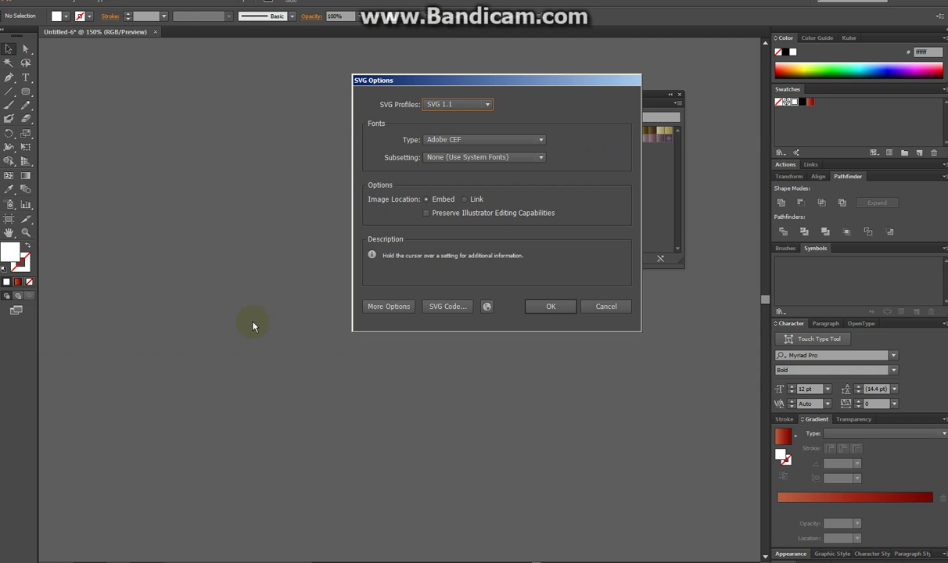
pyautogui.click(549, 310)
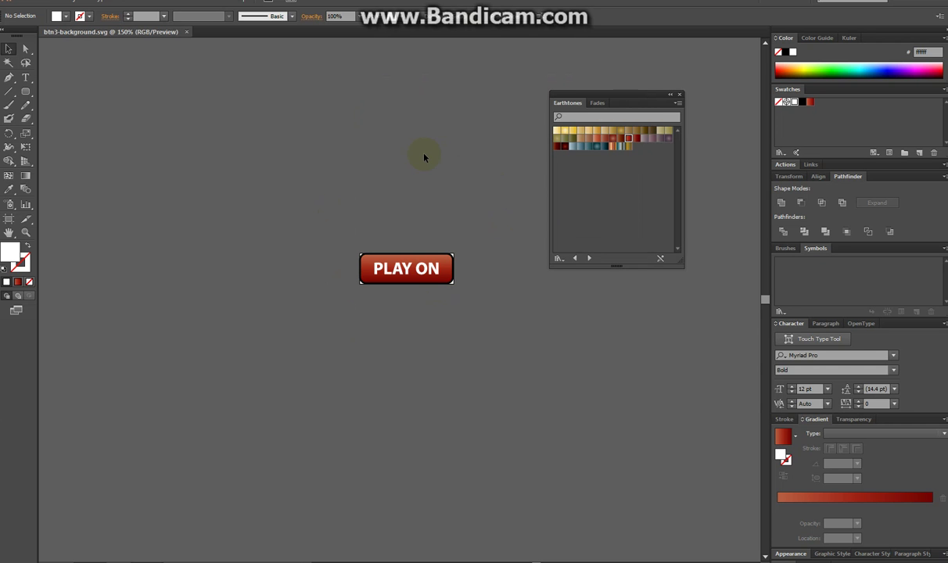
# Switch to Edge Animate, move the playhead to 0:03 and import btn3-background.svg from the Test Edge assets folder.
pyautogui.hotkey('alt', 'Tab')
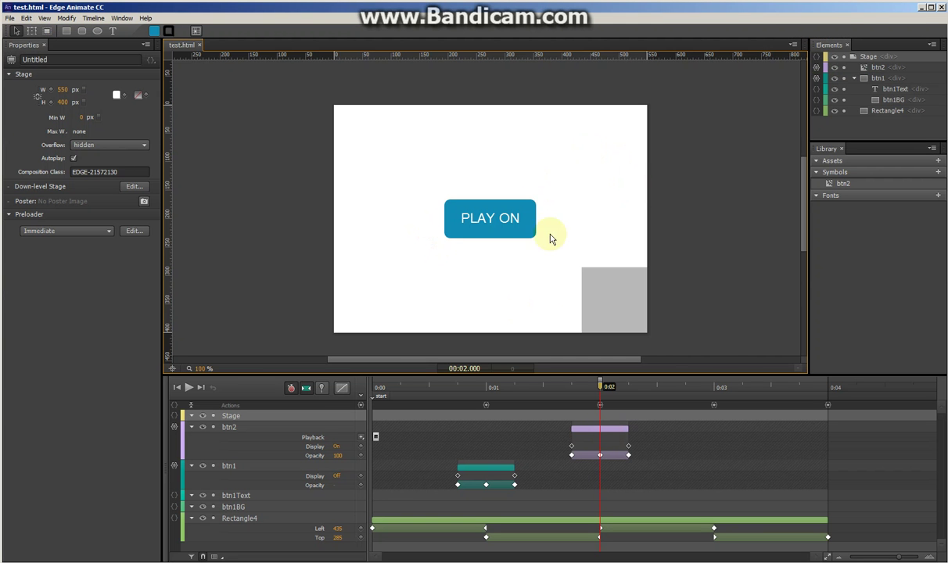
pyautogui.moveTo(681, 389); pyautogui.dragTo(718, 389)
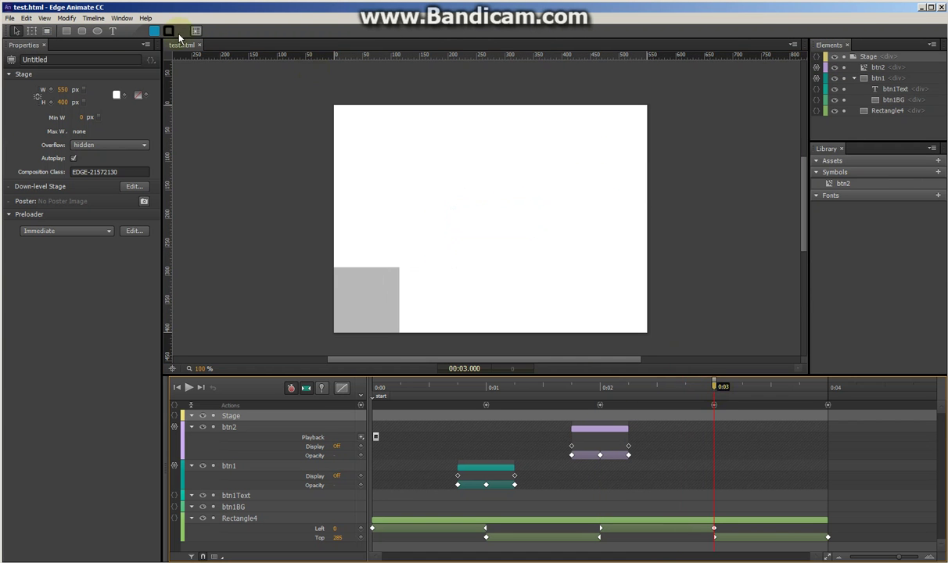
pyautogui.click(9, 18)
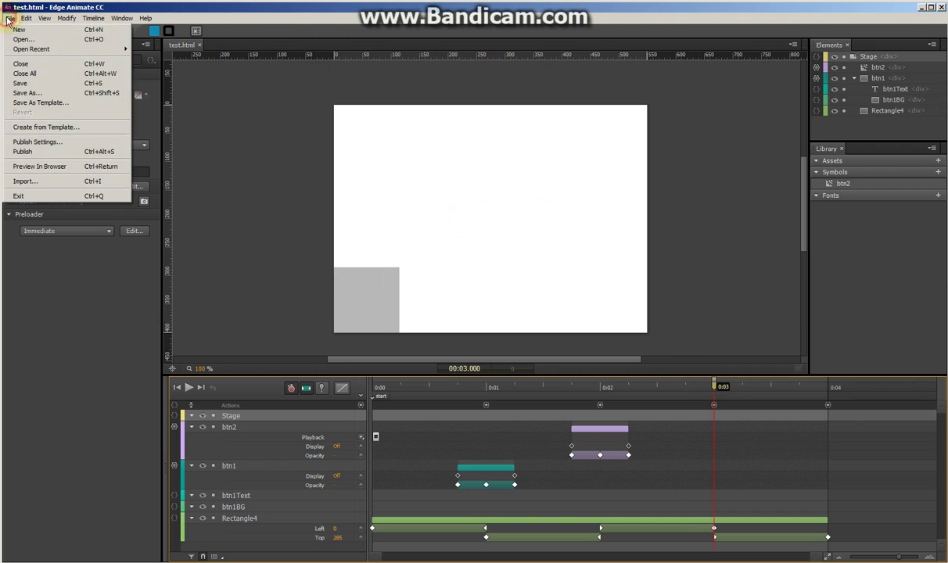
pyautogui.click(26, 181)
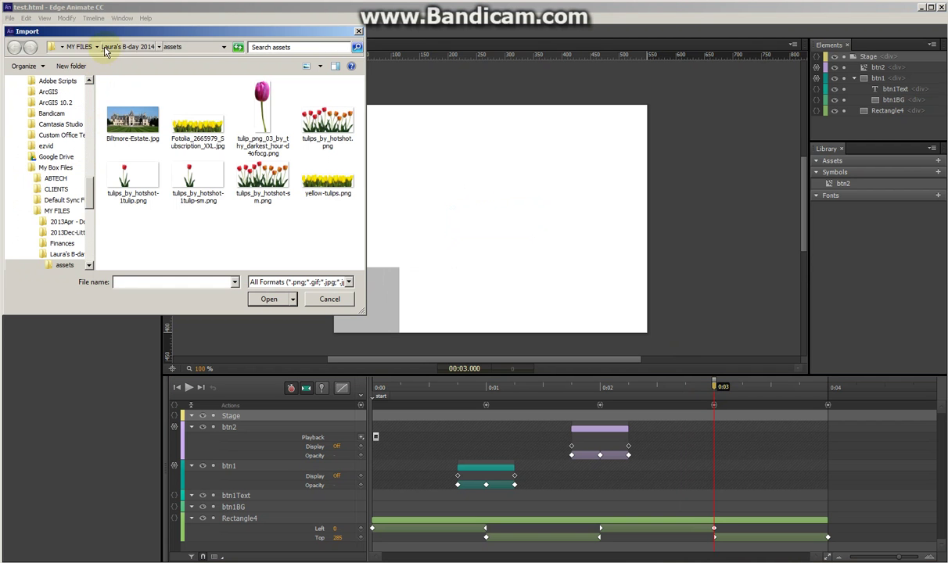
pyautogui.click(88, 85)
pyautogui.click(89, 85)
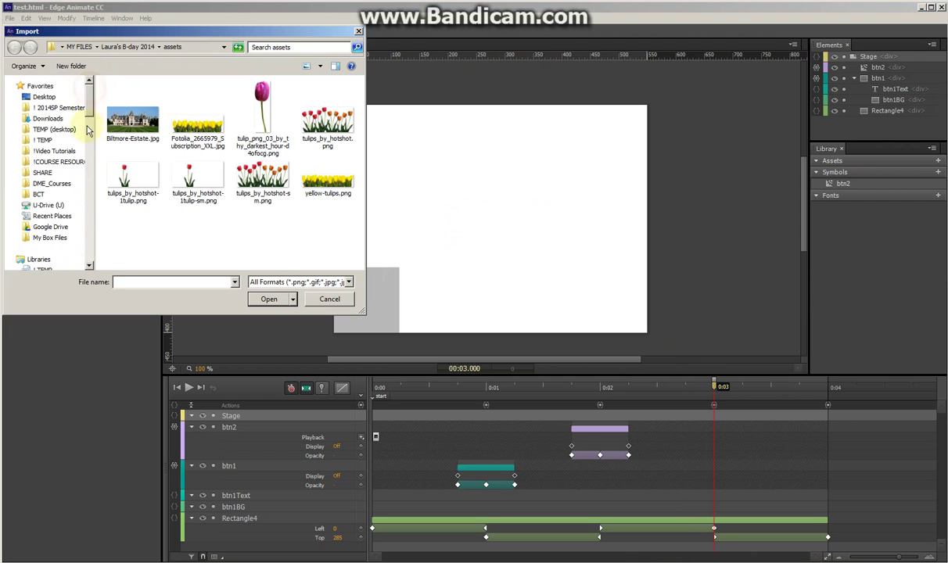
pyautogui.click(54, 129)
pyautogui.doubleClick(130, 118)
pyautogui.doubleClick(121, 97)
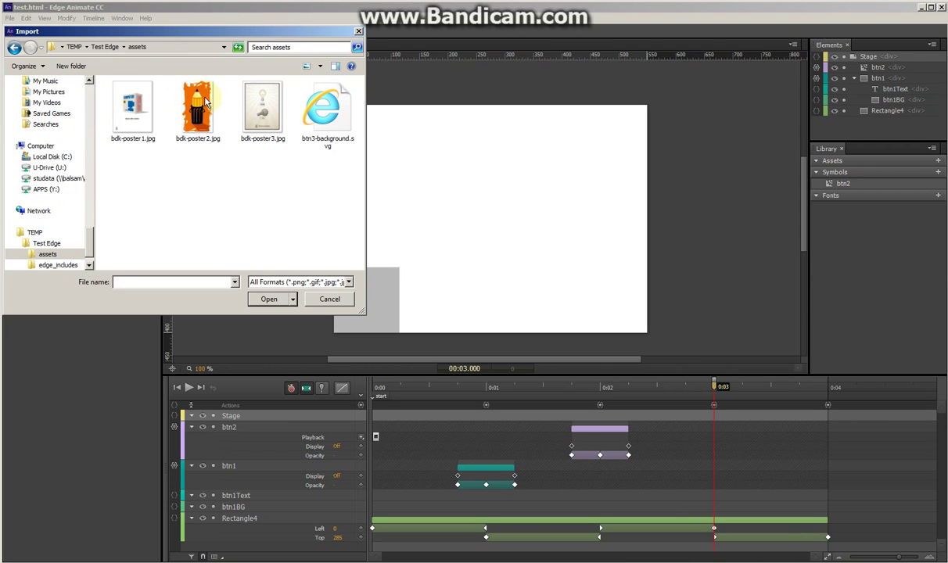
pyautogui.doubleClick(319, 110)
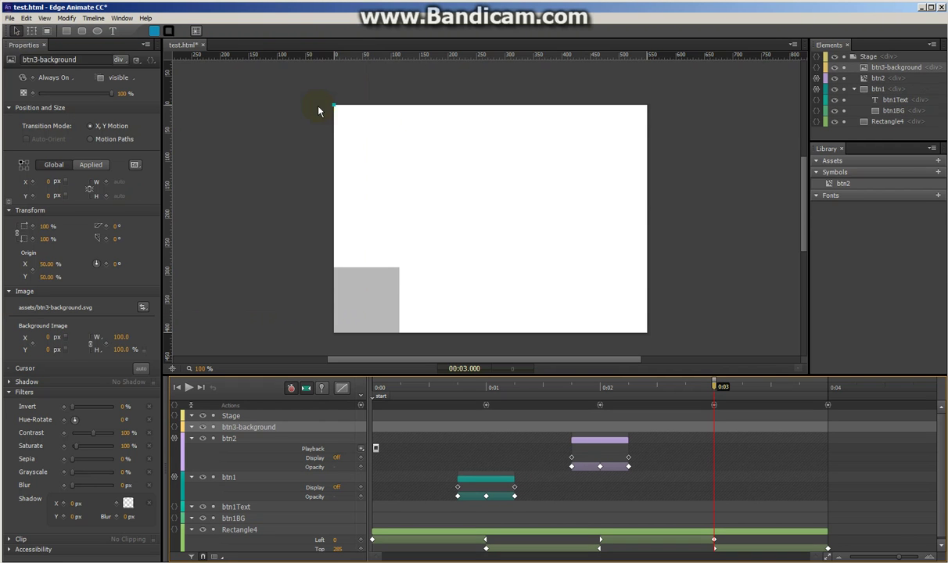
# Place the imported button near the stage centre at about X 234, Y 181 px and convert it to a symbol named btn3.
pyautogui.moveTo(375, 122); pyautogui.dragTo(515, 208)
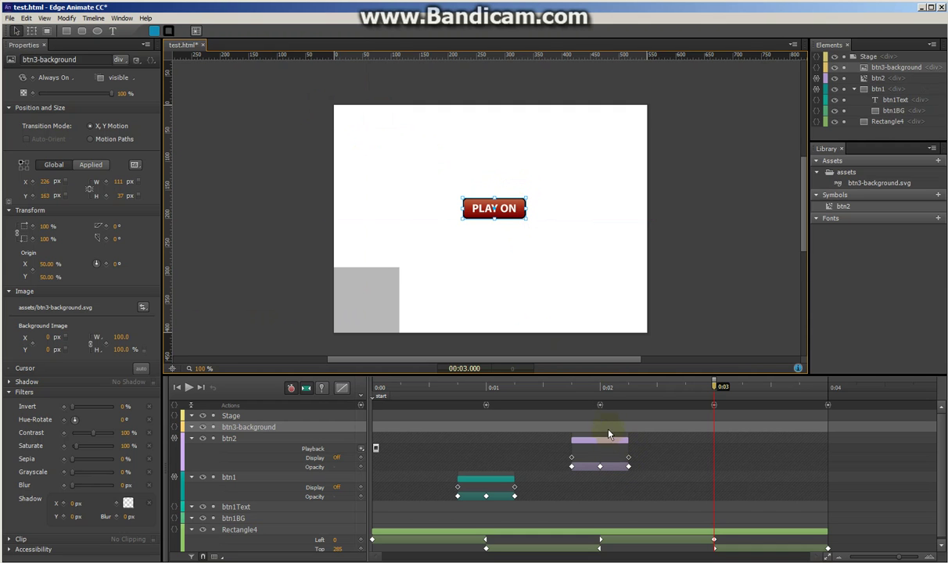
pyautogui.moveTo(511, 208); pyautogui.dragTo(516, 221)
pyautogui.rightClick(516, 220)
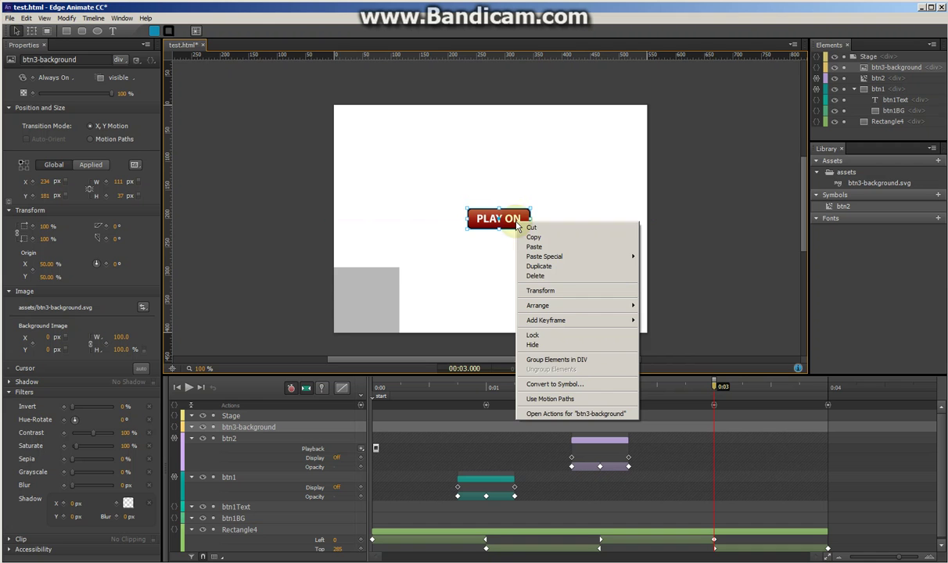
pyautogui.click(572, 384)
pyautogui.write('btn3')
pyautogui.press('Return')
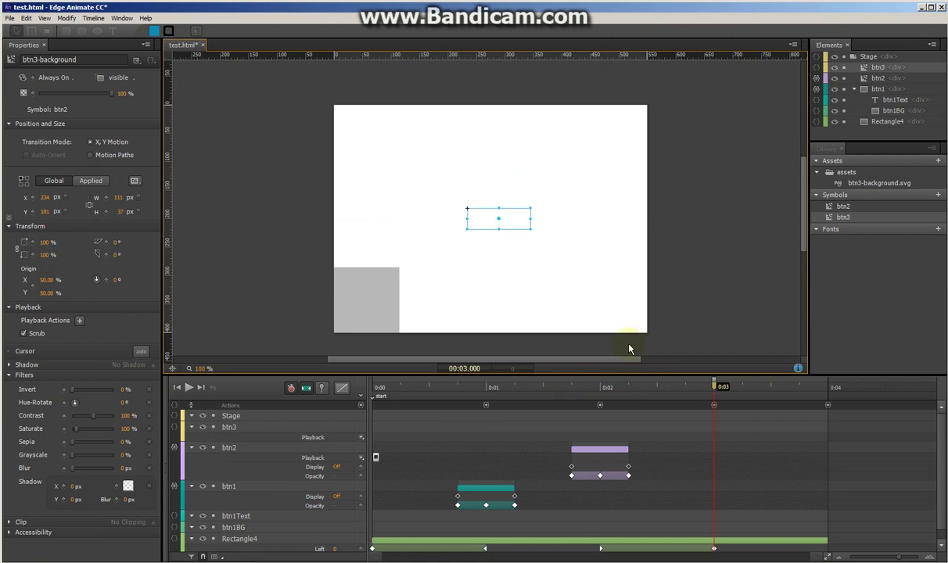
# Open the btn3 symbol for editing and insert a timeline label named over at 0:00.
pyautogui.doubleClick(518, 220)
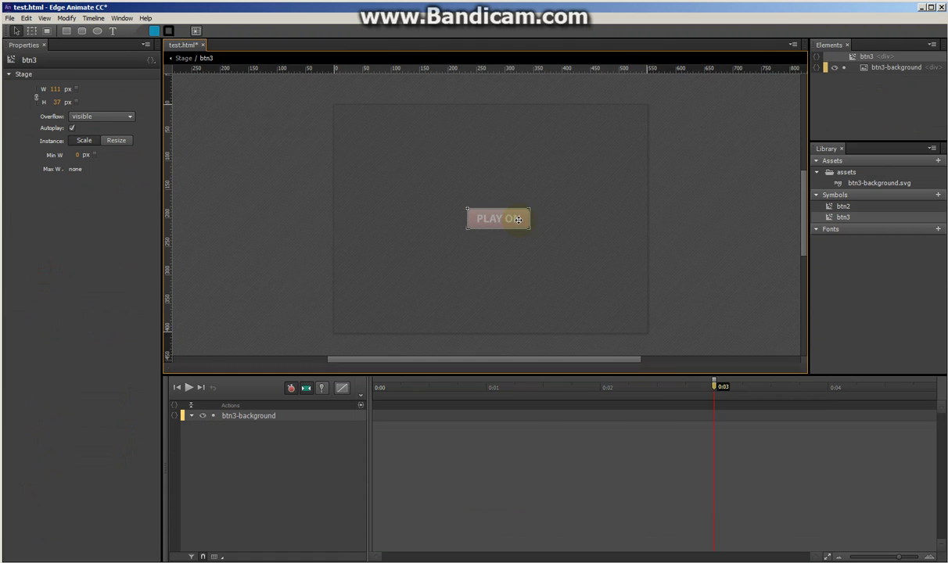
pyautogui.moveTo(422, 382); pyautogui.dragTo(372, 385)
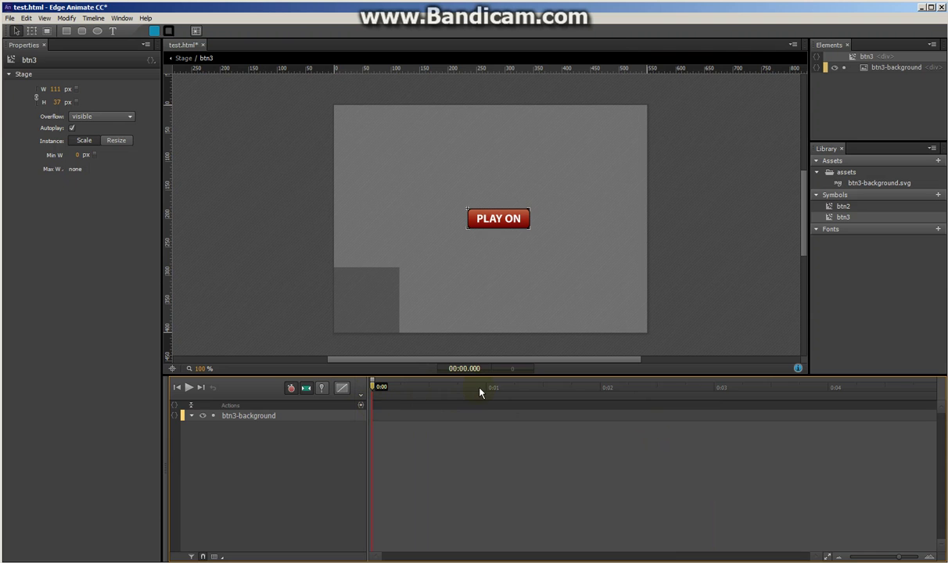
pyautogui.hotkey('ctrl', 'l')
pyautogui.write('over')
pyautogui.press('Return')
# Insert a timeline label named out at 0:00.750 in the btn3 symbol.
pyautogui.click(458, 387)
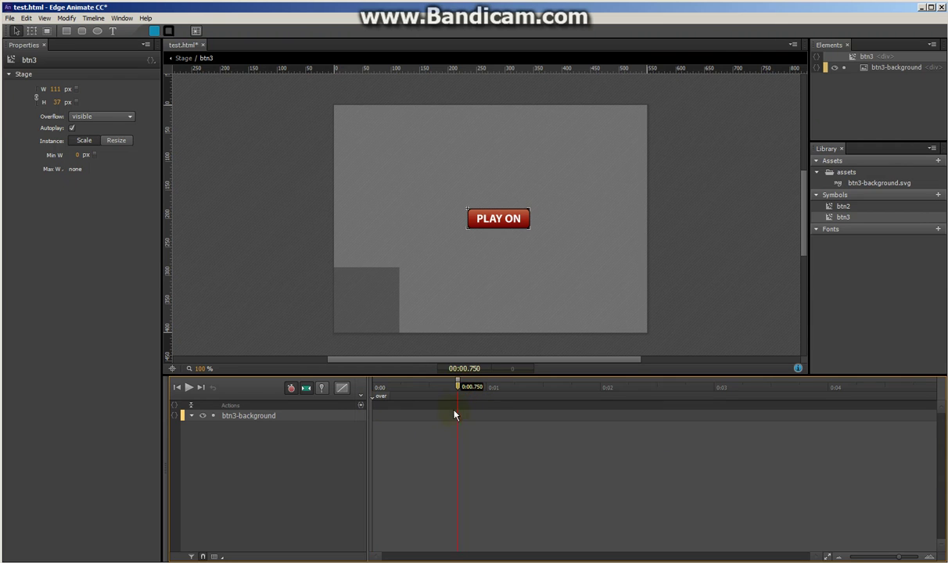
pyautogui.click(365, 401)
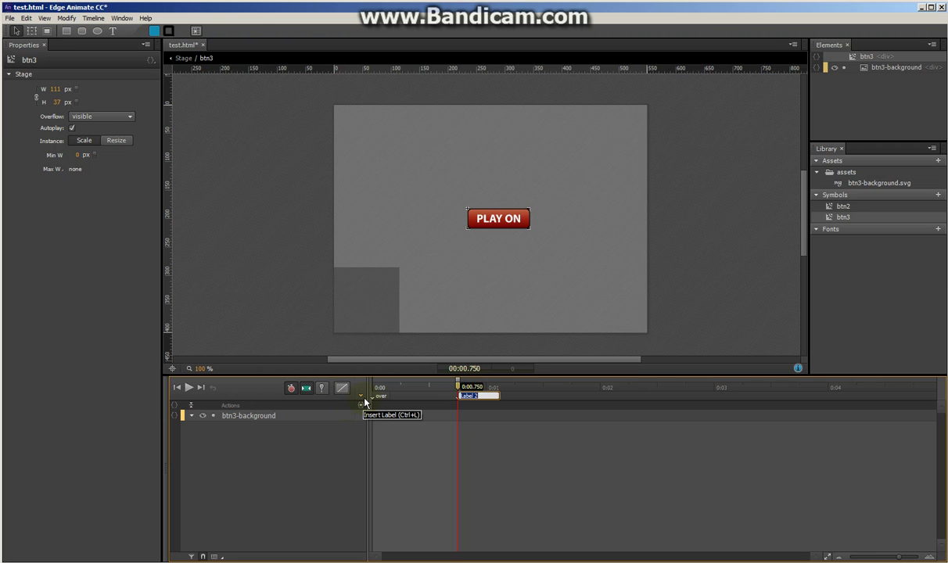
pyautogui.write('out')
pyautogui.press('Return')
# Add a trigger with the Stop action at 0:00.250 in the symbol's timeline and copy it to 0:01.
pyautogui.moveTo(457, 386); pyautogui.dragTo(401, 389)
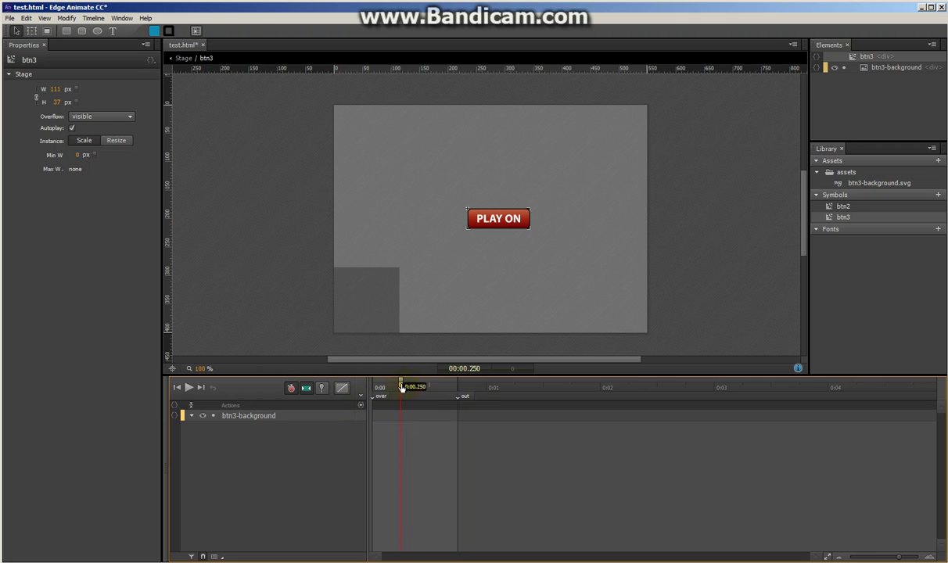
pyautogui.click(362, 406)
pyautogui.click(555, 350)
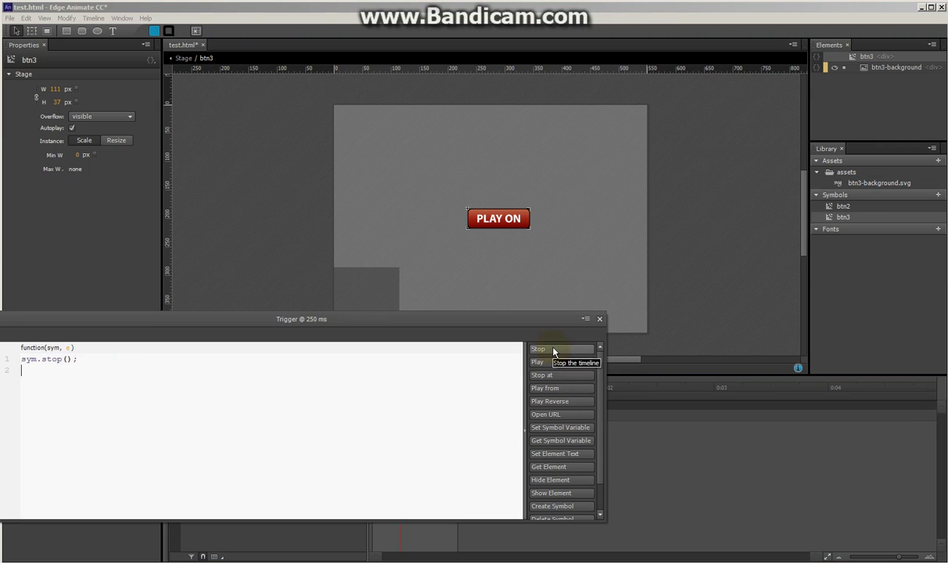
pyautogui.click(600, 319)
pyautogui.click(401, 406)
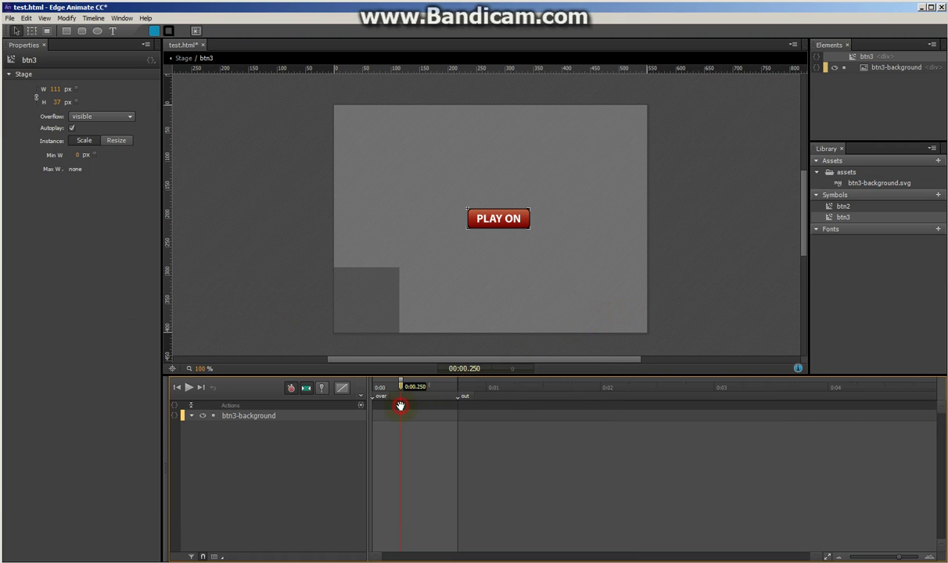
pyautogui.click(487, 385)
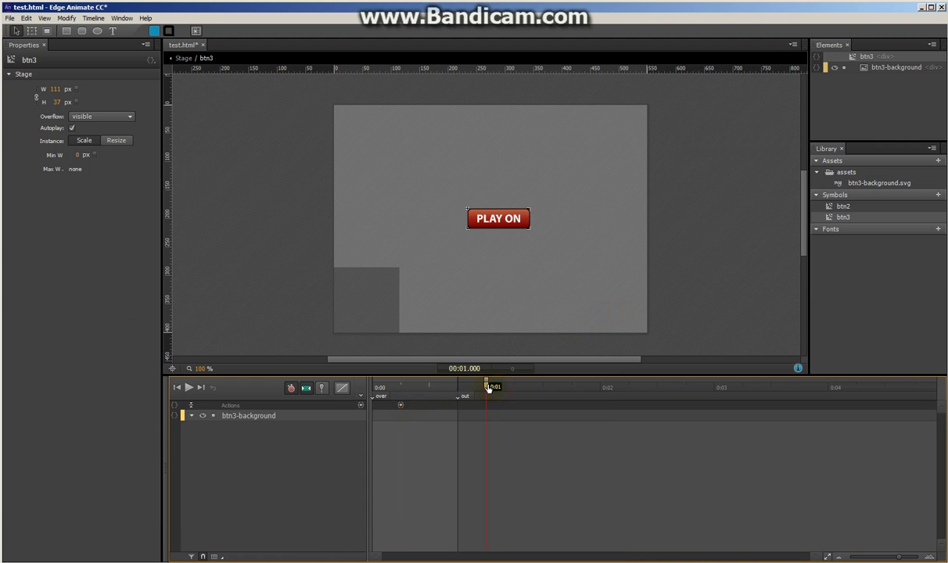
# Animate the button image's Hue-Rotate filter with keyframes of 0° at 0:00 and 76° at 0:00.250.
pyautogui.moveTo(451, 387); pyautogui.dragTo(368, 388)
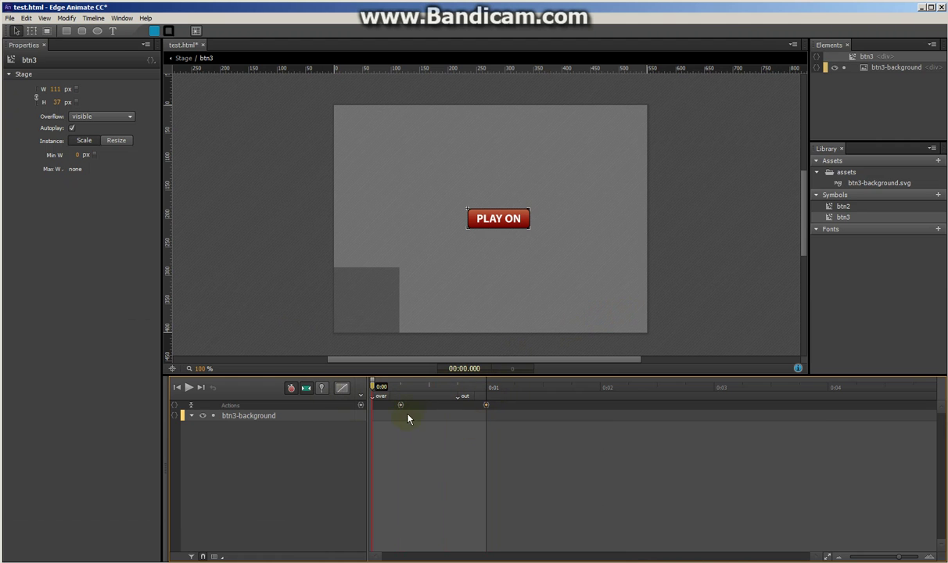
pyautogui.click(507, 218)
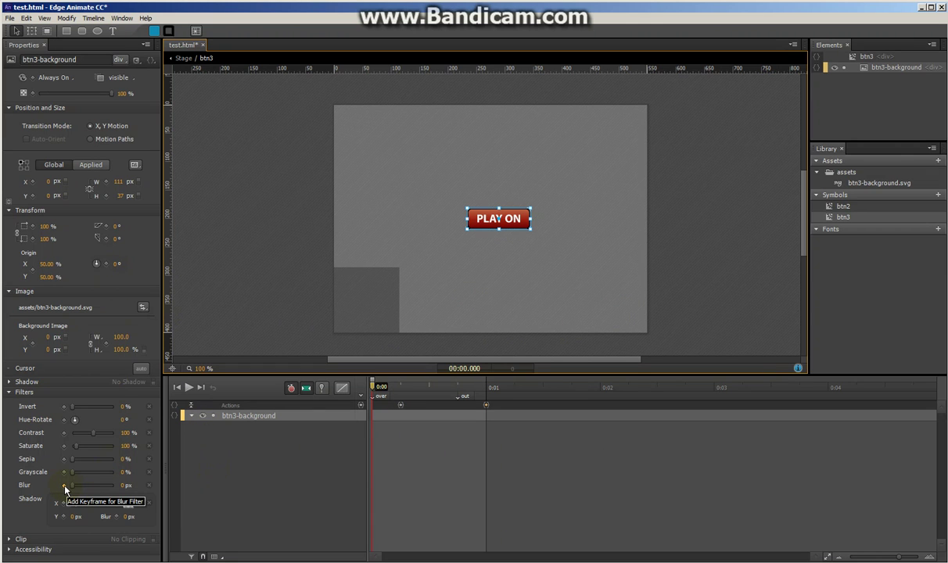
pyautogui.click(64, 419)
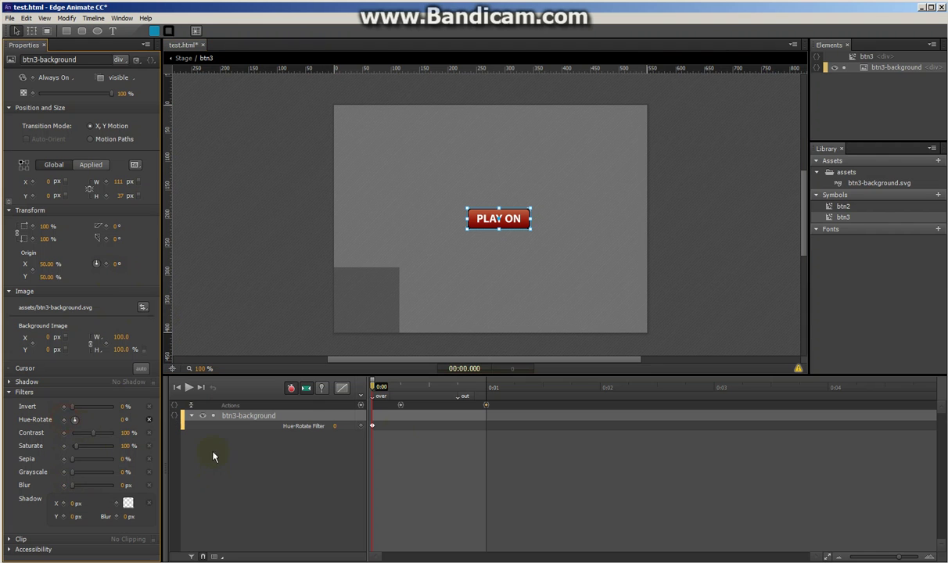
pyautogui.moveTo(417, 404); pyautogui.dragTo(401, 404)
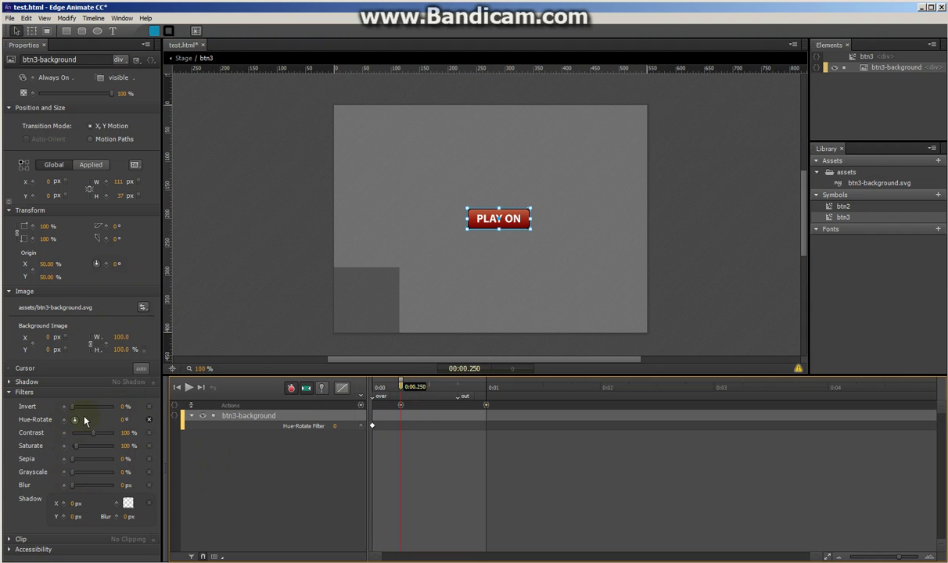
pyautogui.moveTo(75, 420); pyautogui.dragTo(79, 423)
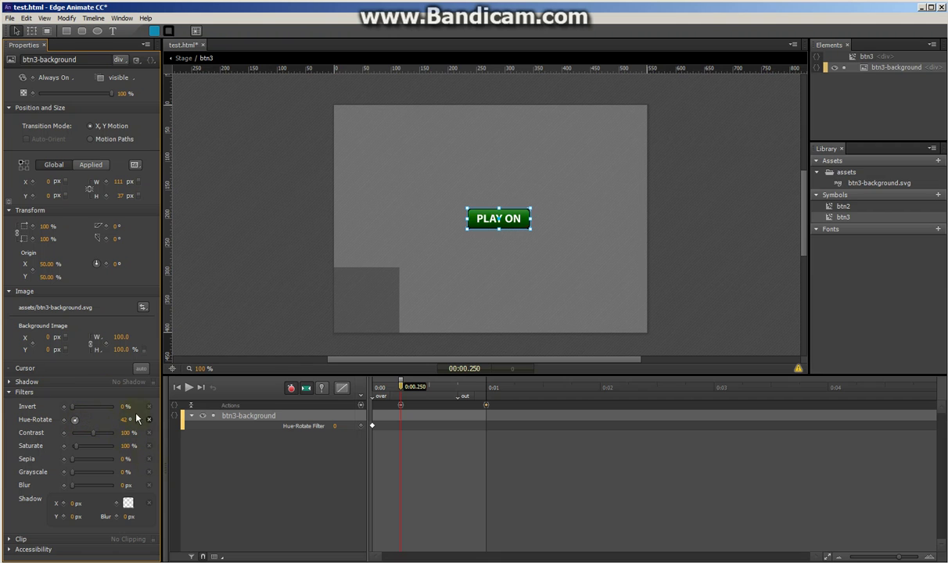
pyautogui.moveTo(91, 393); pyautogui.dragTo(91, 393)
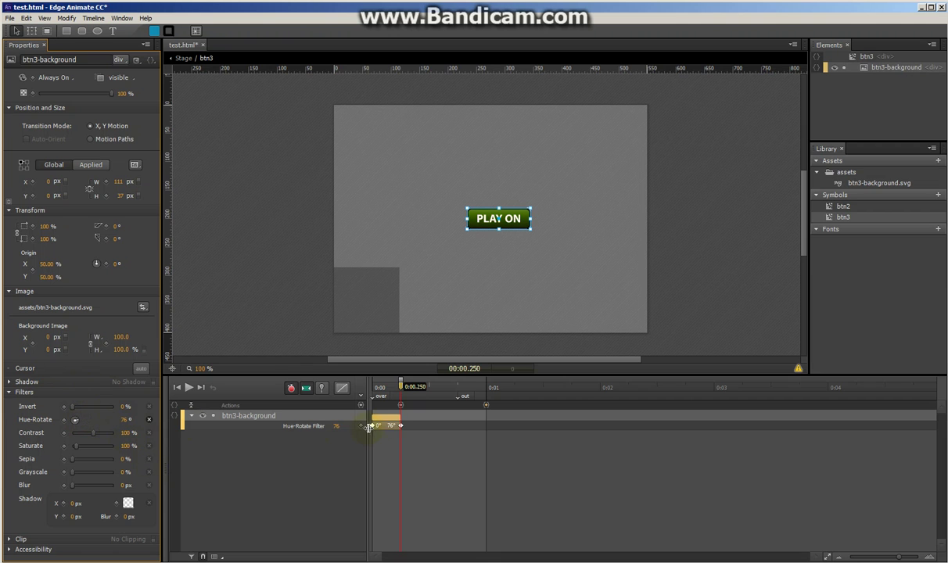
# Copy the 76° Hue-Rotate keyframe to 0:00.750 and the 0° keyframe to 0:01, check the fade back and save the project.
pyautogui.moveTo(400, 389); pyautogui.dragTo(458, 398)
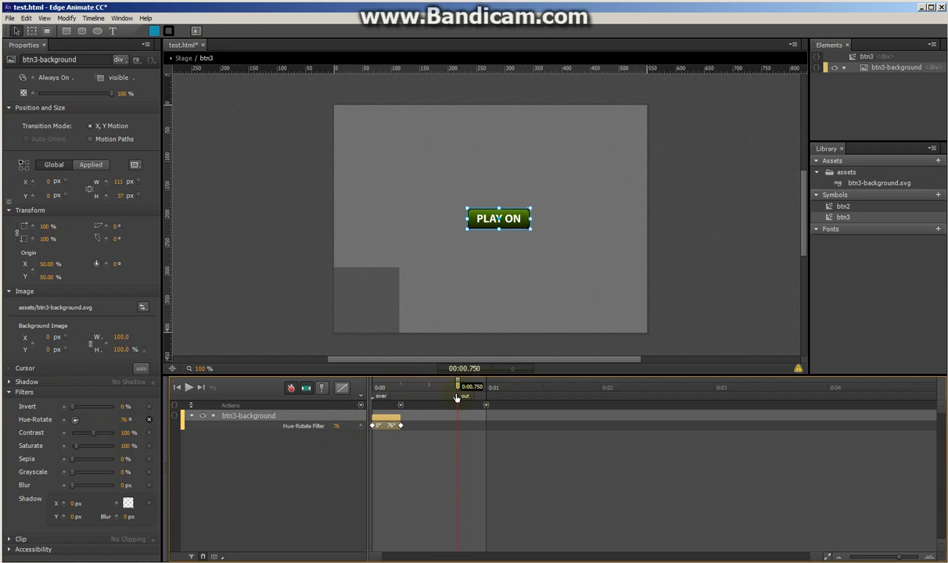
pyautogui.click(401, 426)
pyautogui.hotkey('ctrl', 'v')
pyautogui.moveTo(457, 384); pyautogui.dragTo(486, 389)
pyautogui.click(373, 428)
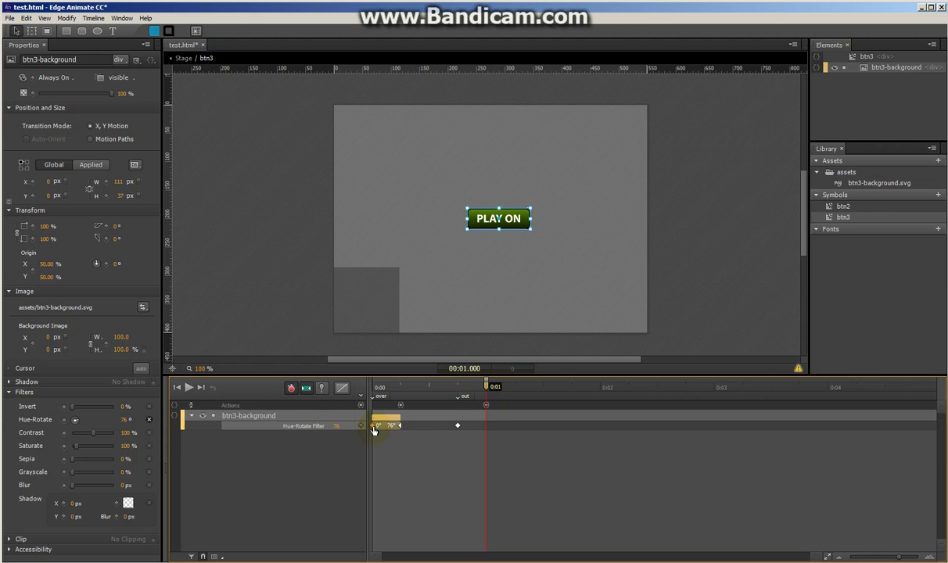
pyautogui.hotkey('ctrl', 'v')
pyautogui.moveTo(442, 387); pyautogui.dragTo(483, 399)
pyautogui.hotkey('ctrl', 's')
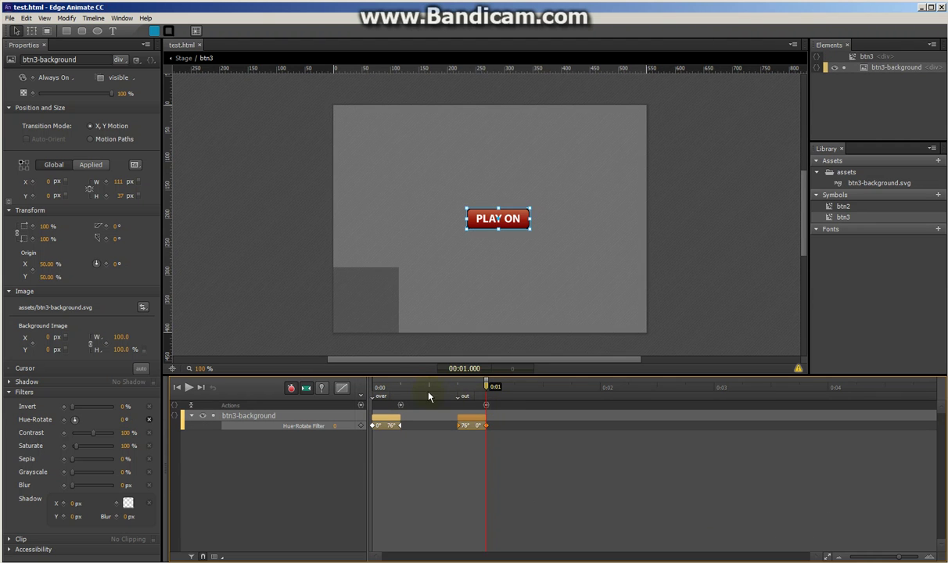
# Return to the main stage and add a Stop playback action to btn3 at 0:00.
pyautogui.click(180, 57)
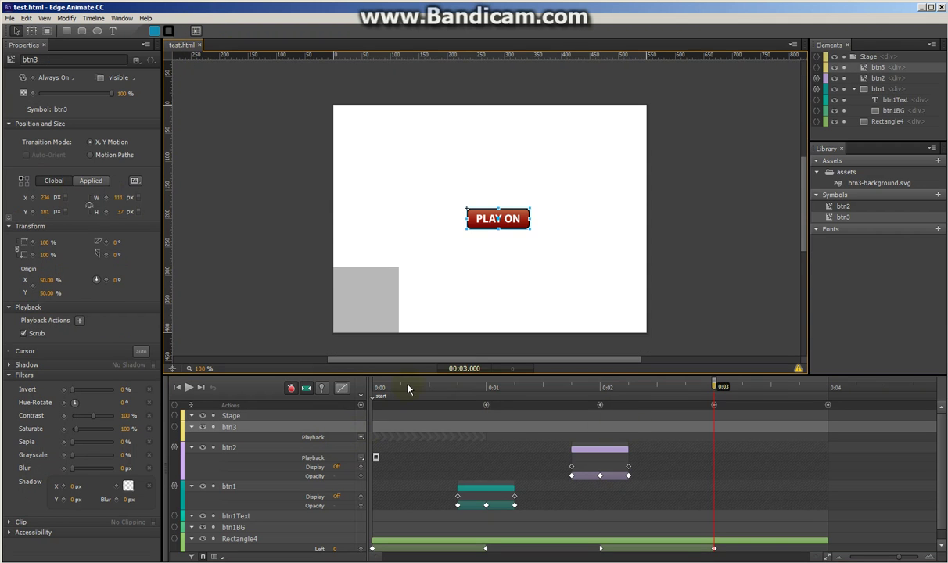
pyautogui.moveTo(407, 389); pyautogui.dragTo(374, 389)
pyautogui.click(360, 437)
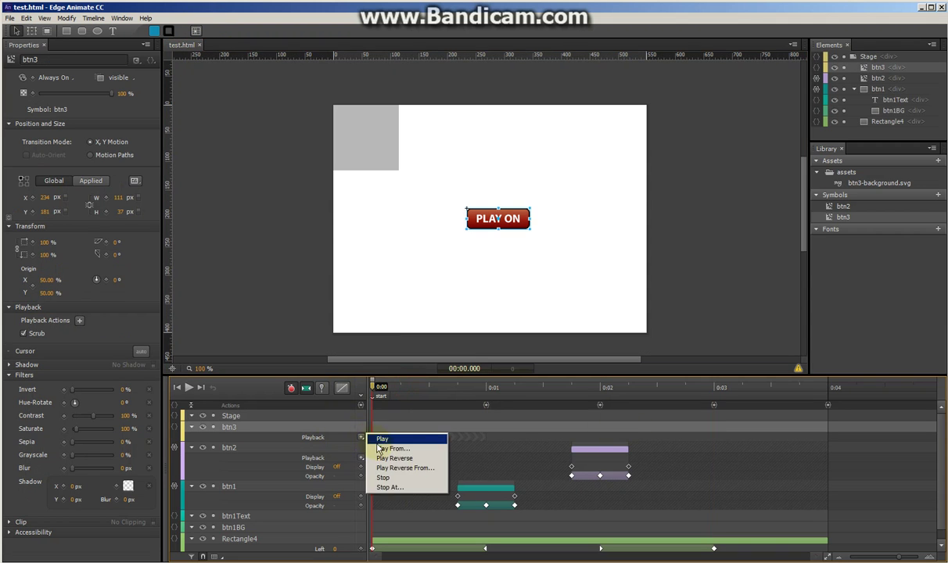
pyautogui.click(385, 478)
# Set btn3's display to On at 0:02.750 and Off at 0:03.250.
pyautogui.moveTo(556, 389); pyautogui.dragTo(686, 394)
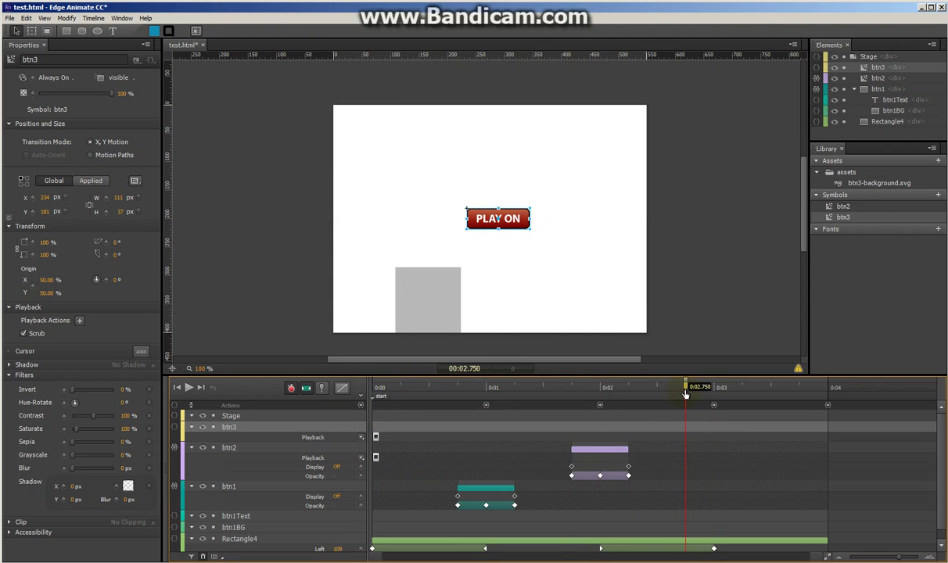
pyautogui.click(53, 78)
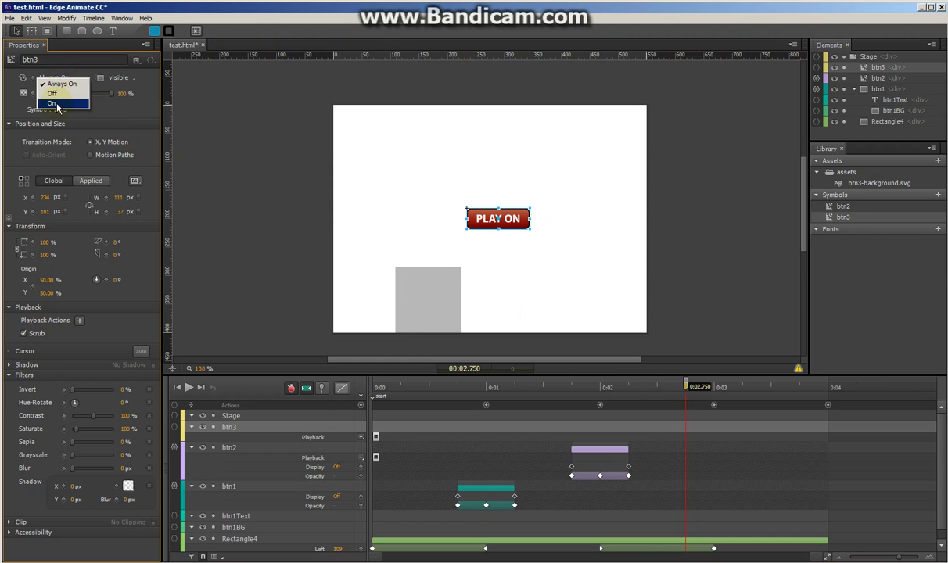
pyautogui.click(55, 94)
pyautogui.moveTo(686, 390); pyautogui.dragTo(744, 398)
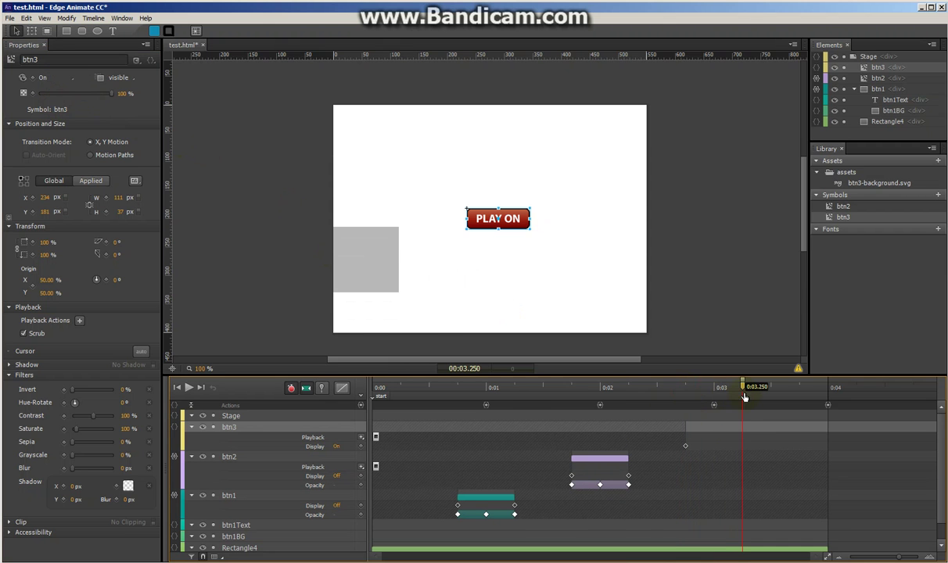
pyautogui.click(53, 81)
pyautogui.click(53, 95)
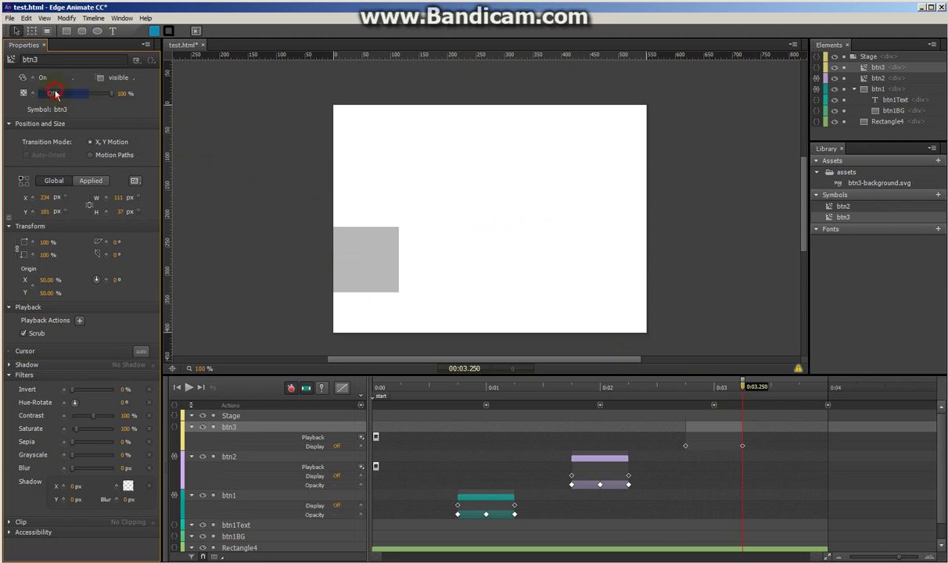
# Keyframe btn3's opacity at 100% at 0:03 and 0% at 0:02.750, and copy the 0% keyframe to 0:03.250.
pyautogui.click(714, 387)
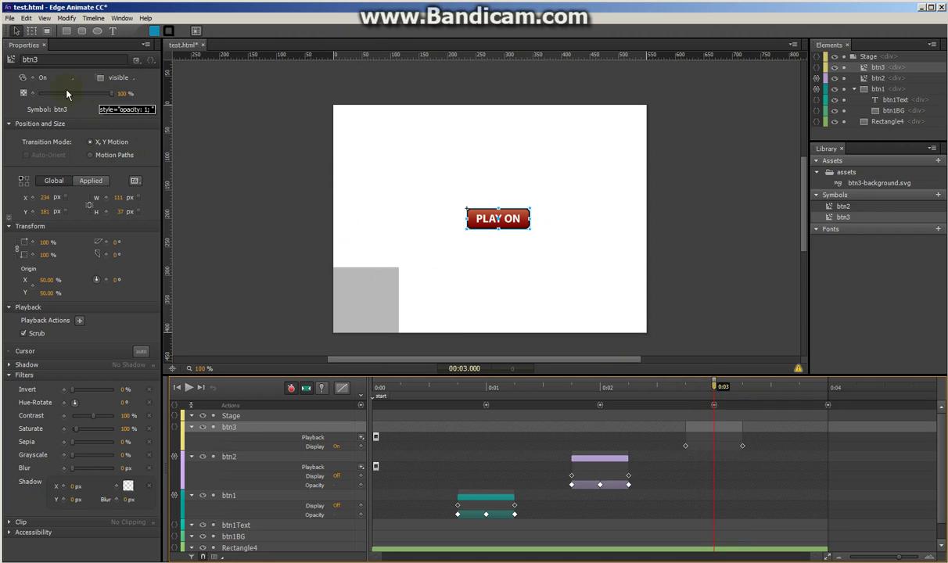
pyautogui.click(23, 93)
pyautogui.moveTo(712, 389); pyautogui.dragTo(686, 389)
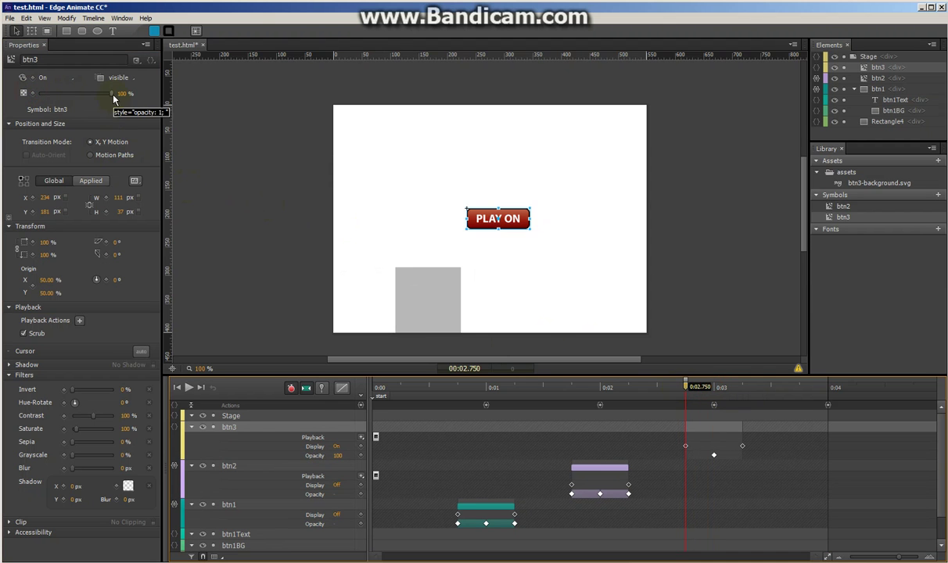
pyautogui.moveTo(114, 96); pyautogui.dragTo(12, 96)
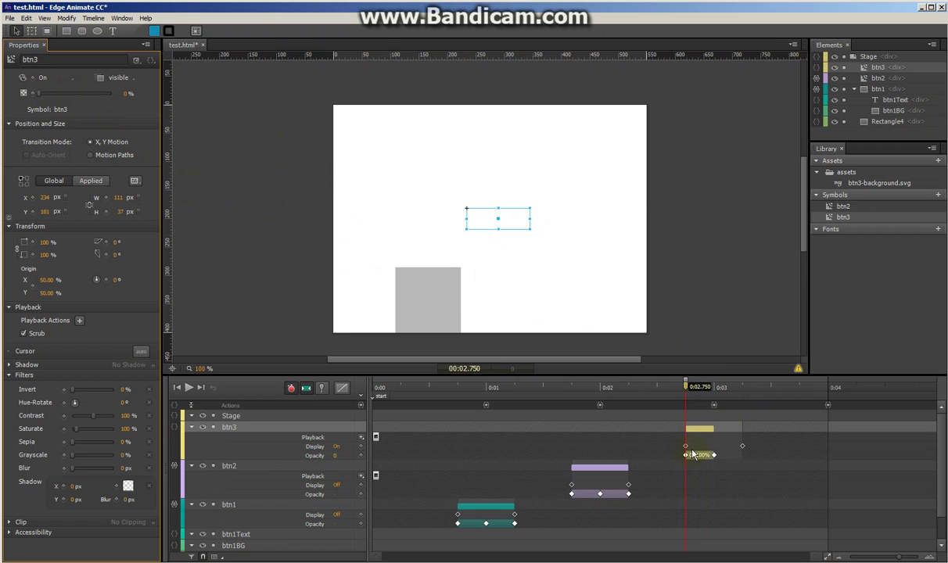
pyautogui.click(686, 455)
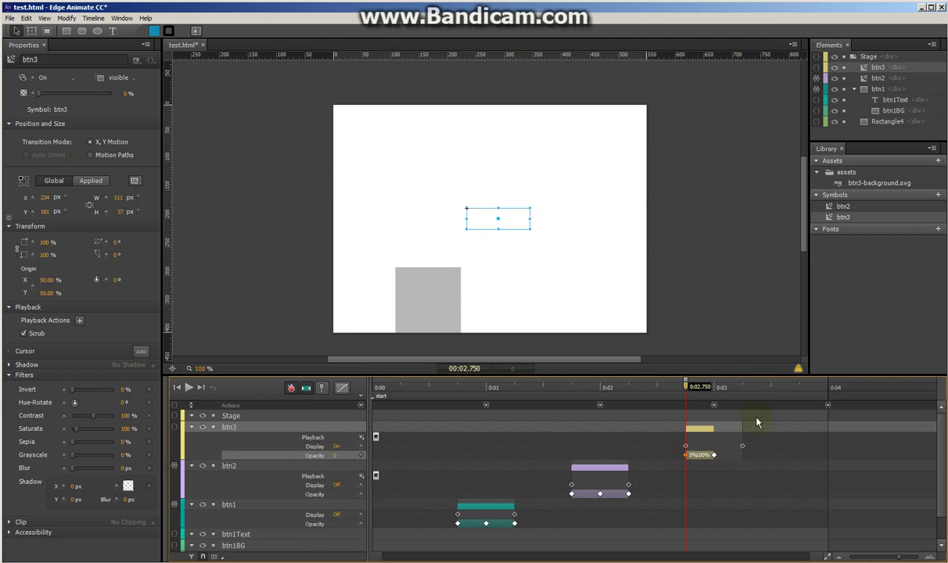
pyautogui.click(741, 389)
pyautogui.hotkey('ctrl', 'v')
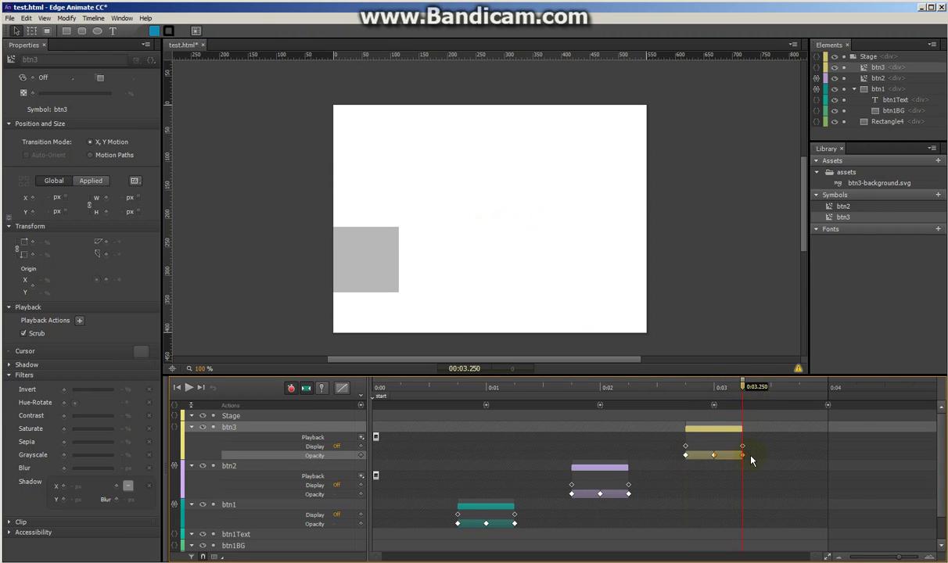
pyautogui.click(712, 389)
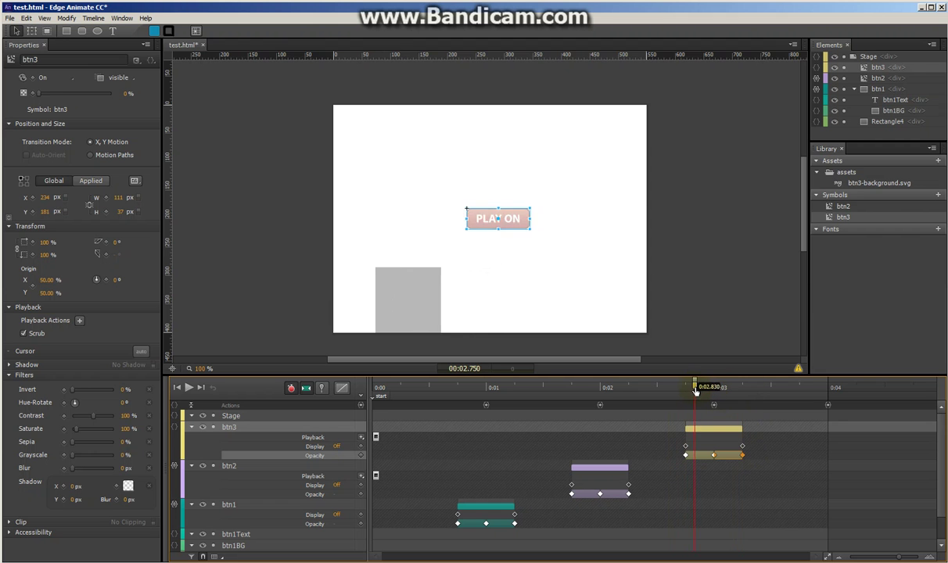
# Open the actions for btn2 near 0:02 and copy both lines of its mouseout code.
pyautogui.moveTo(712, 394); pyautogui.dragTo(607, 413)
pyautogui.moveTo(618, 495); pyautogui.dragTo(569, 442)
pyautogui.rightClick(613, 470)
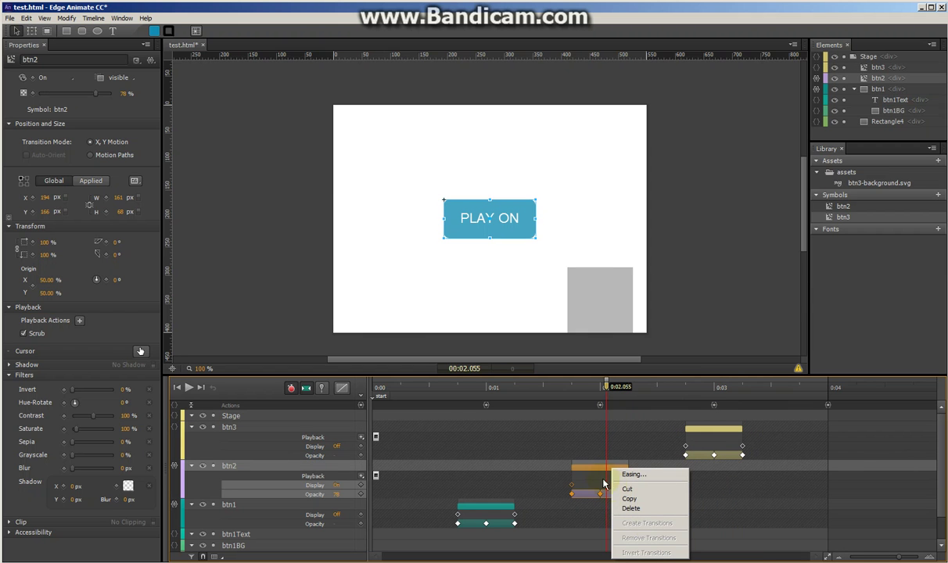
pyautogui.rightClick(518, 244)
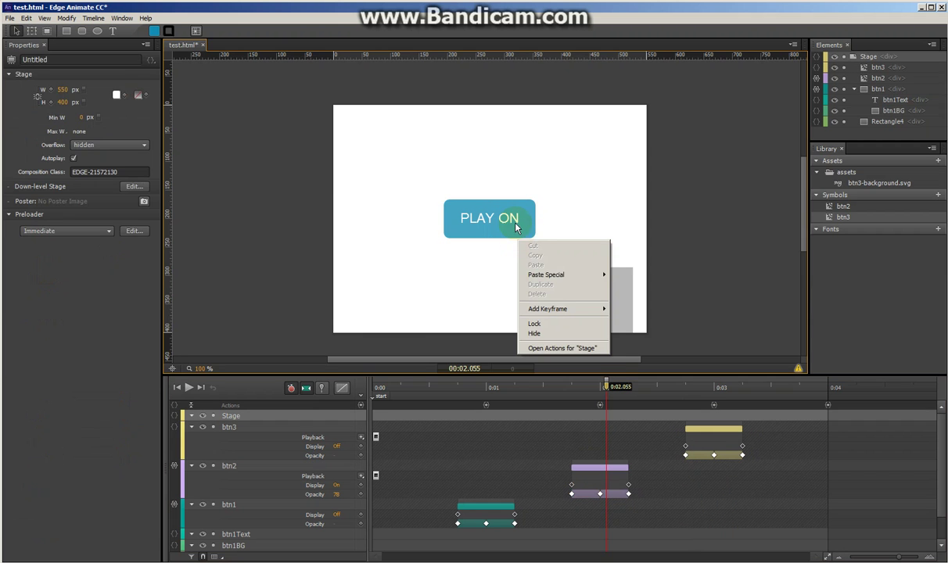
pyautogui.rightClick(515, 228)
pyautogui.click(557, 434)
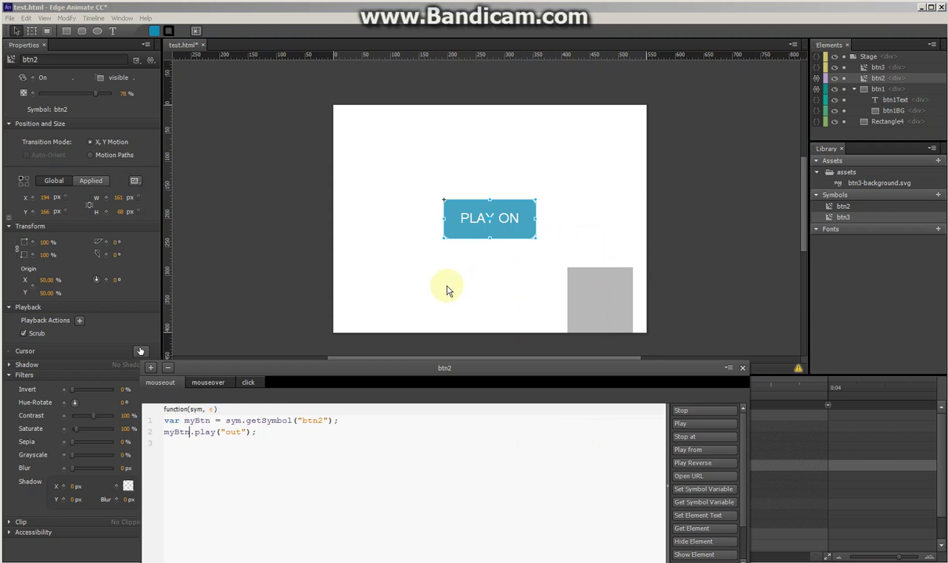
pyautogui.moveTo(269, 435); pyautogui.dragTo(166, 423)
pyautogui.hotkey('ctrl', 'c')
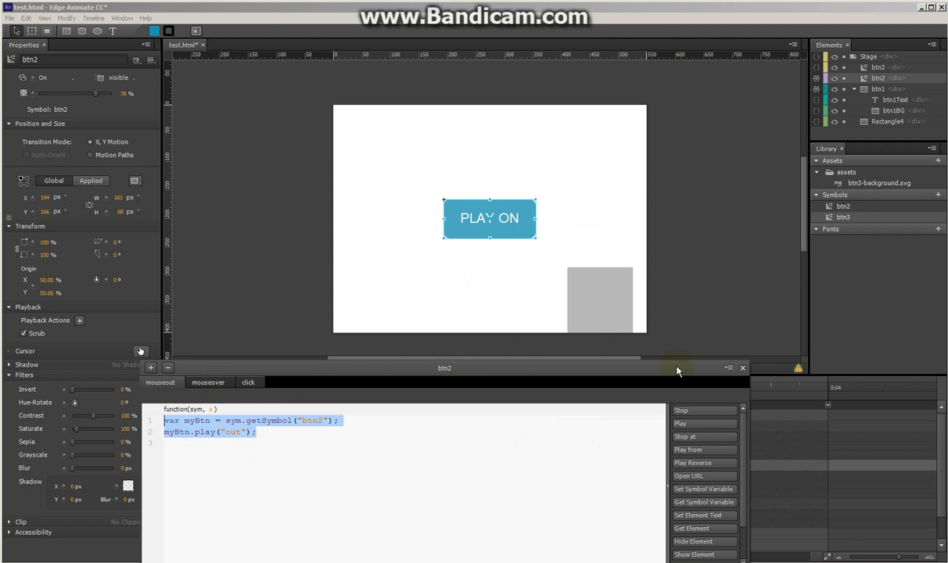
pyautogui.click(743, 368)
# Open the actions for btn3 on the stage and add a click action with the Play snippet, sym.play();.
pyautogui.click(699, 397)
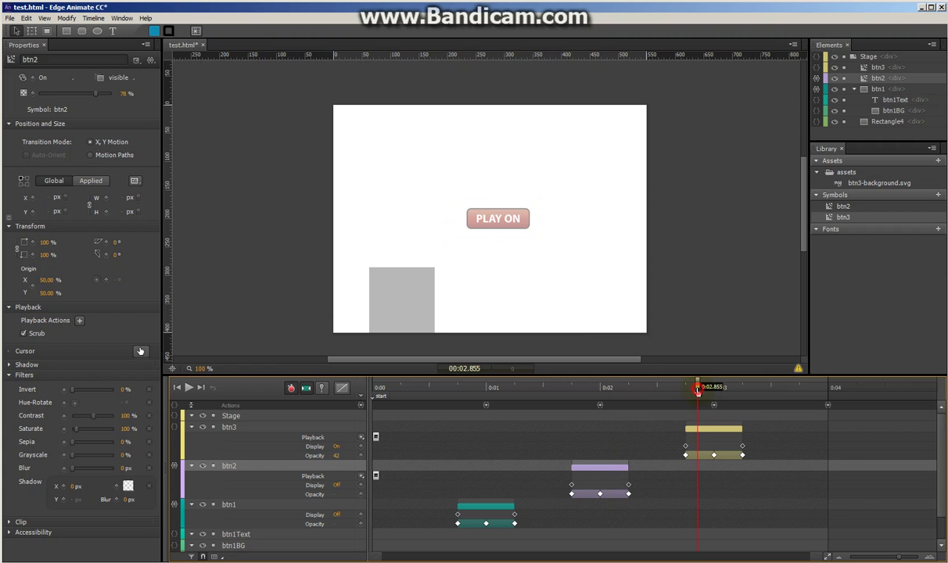
pyautogui.rightClick(506, 217)
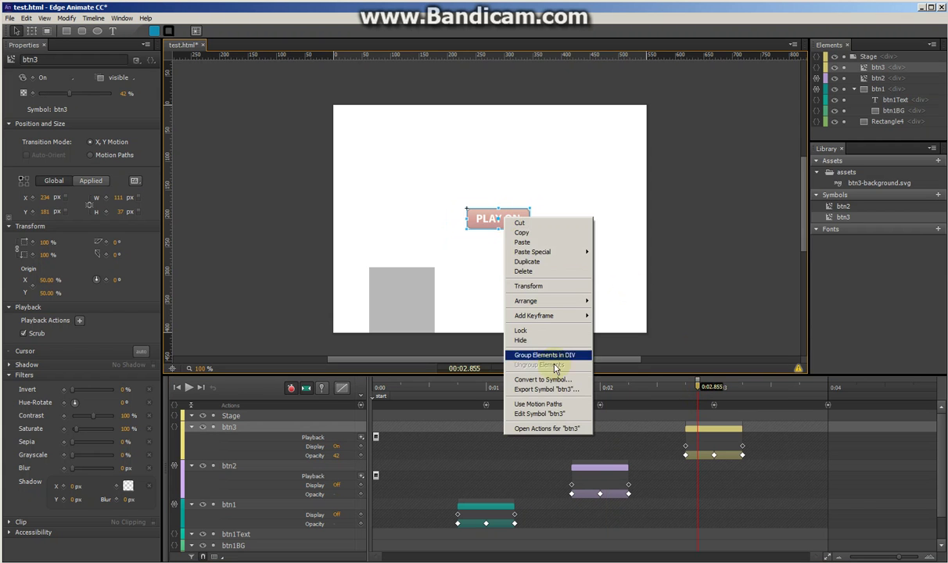
pyautogui.click(552, 428)
pyautogui.click(208, 369)
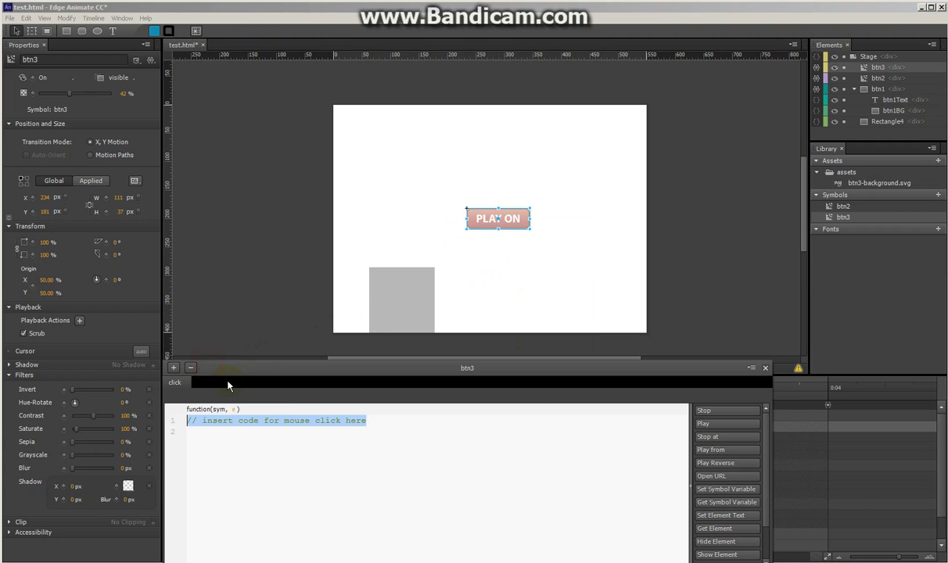
pyautogui.click(732, 428)
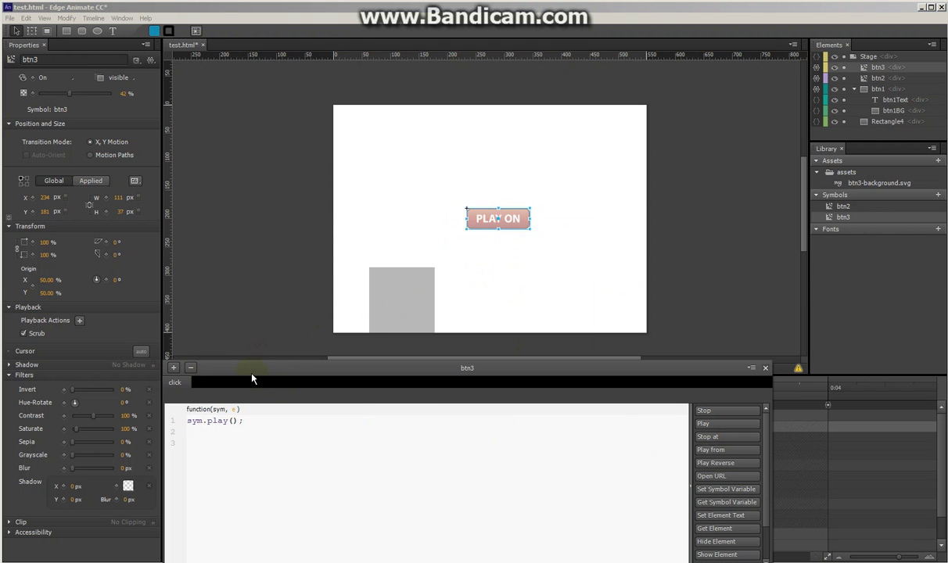
# Add a mouseover action to btn3 with the copied code, changing the symbol to "btn3" and the play label to "over".
pyautogui.click(174, 368)
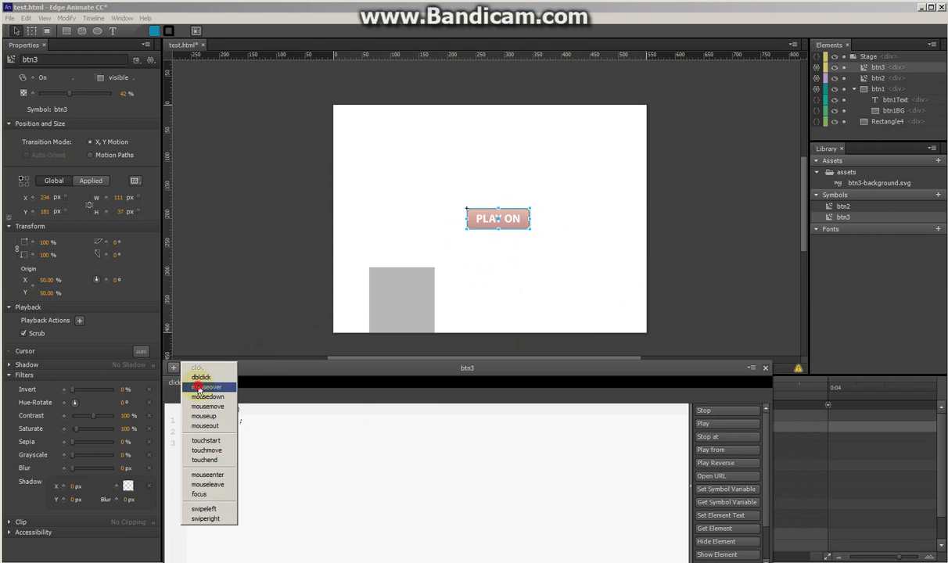
pyautogui.click(196, 374)
pyautogui.hotkey('ctrl', 'v')
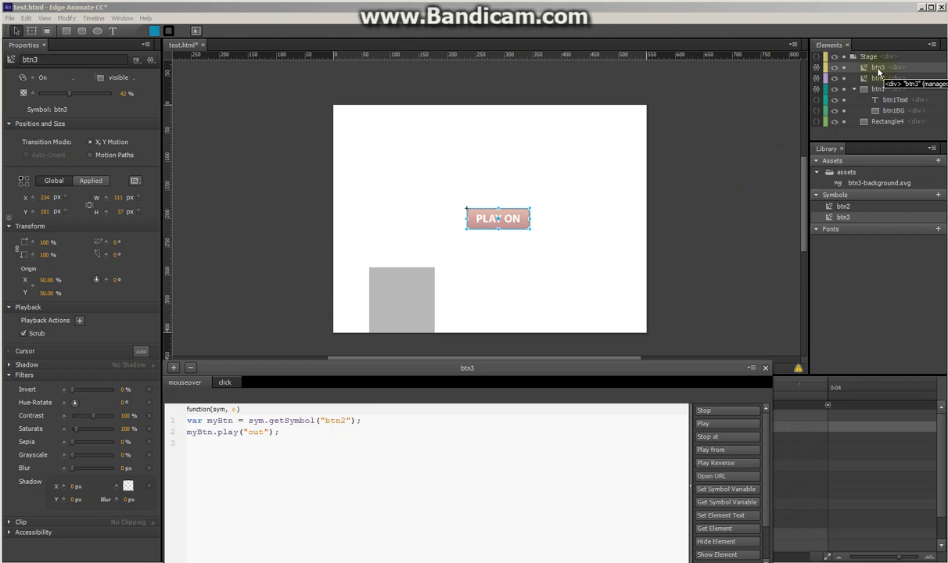
pyautogui.moveTo(346, 420); pyautogui.dragTo(342, 421)
pyautogui.write('3')
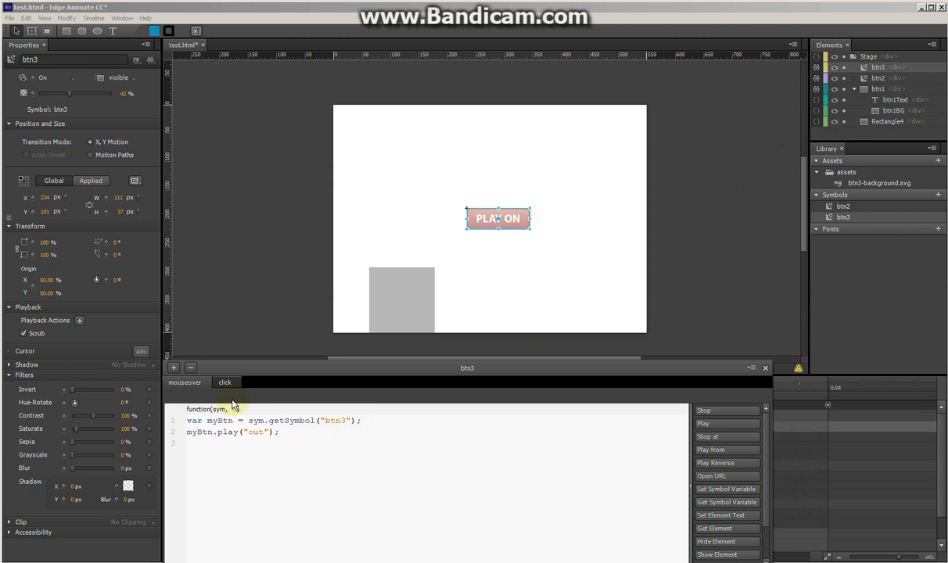
pyautogui.click(253, 432)
pyautogui.doubleClick(253, 431)
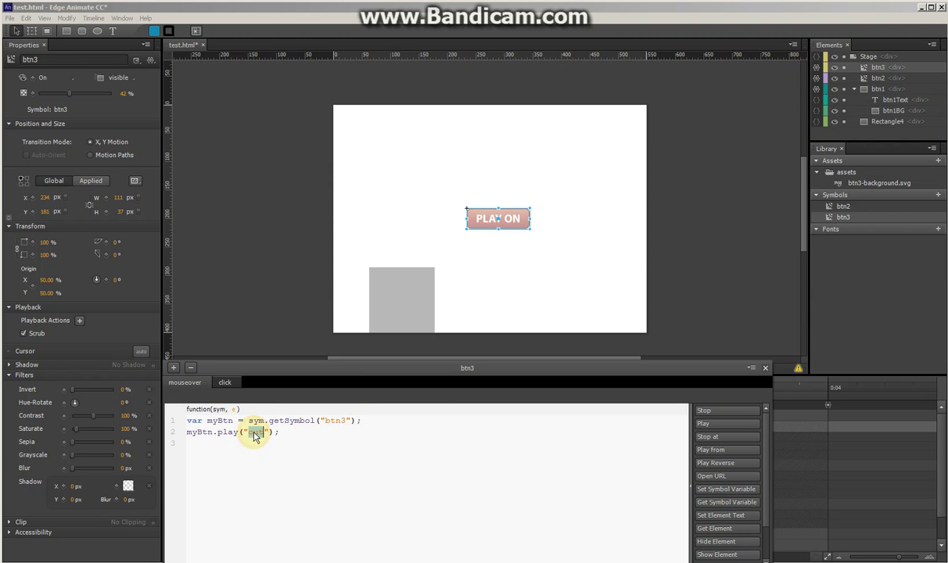
pyautogui.write('over')
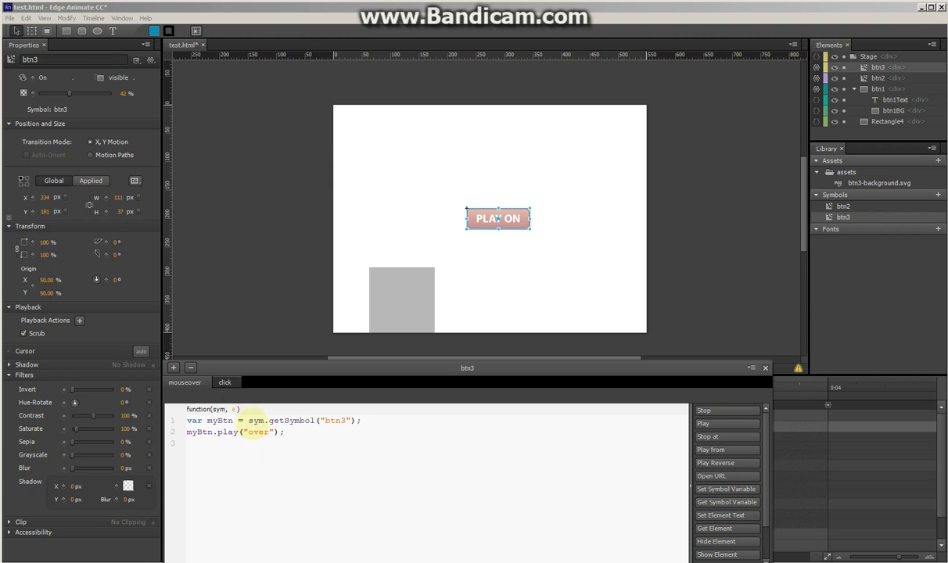
pyautogui.click(220, 421)
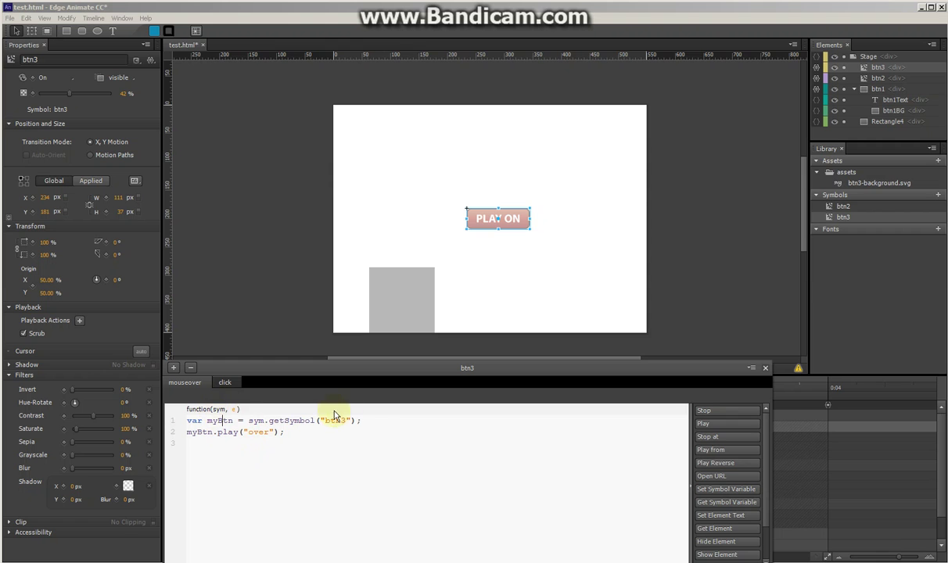
pyautogui.doubleClick(200, 433)
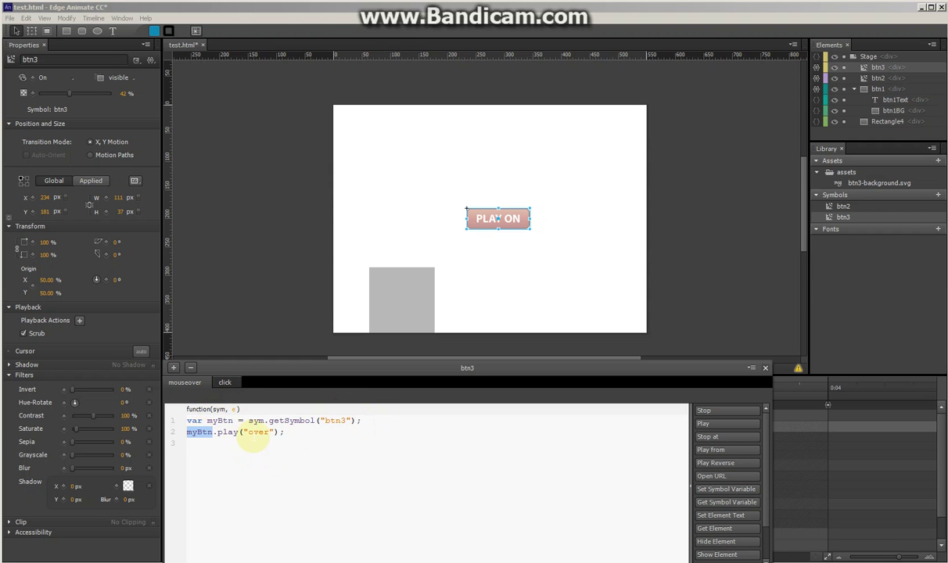
# Copy btn3's mouseover code into a new mouseout action, change the play label to "out" and save the project.
pyautogui.moveTo(286, 432); pyautogui.dragTo(180, 423)
pyautogui.hotkey('ctrl', 'c')
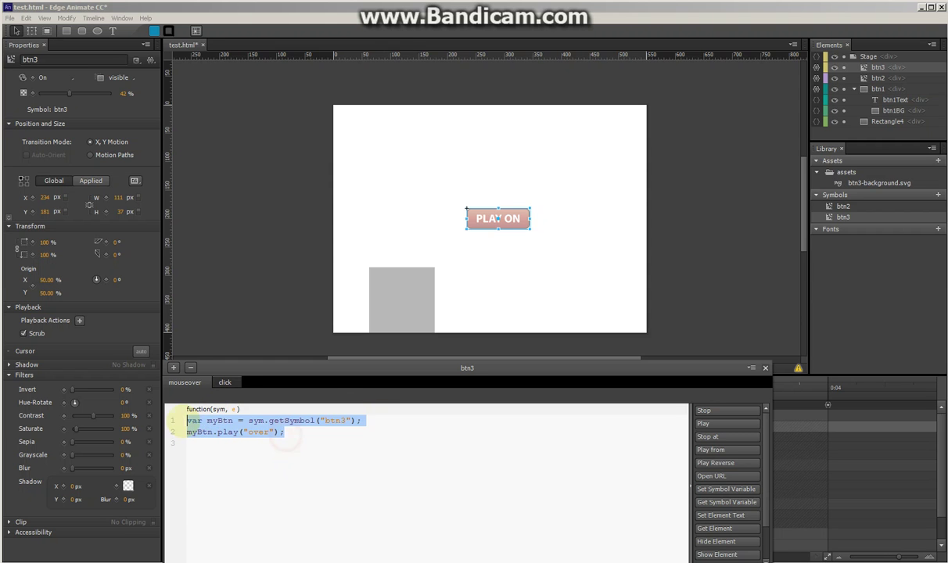
pyautogui.click(173, 367)
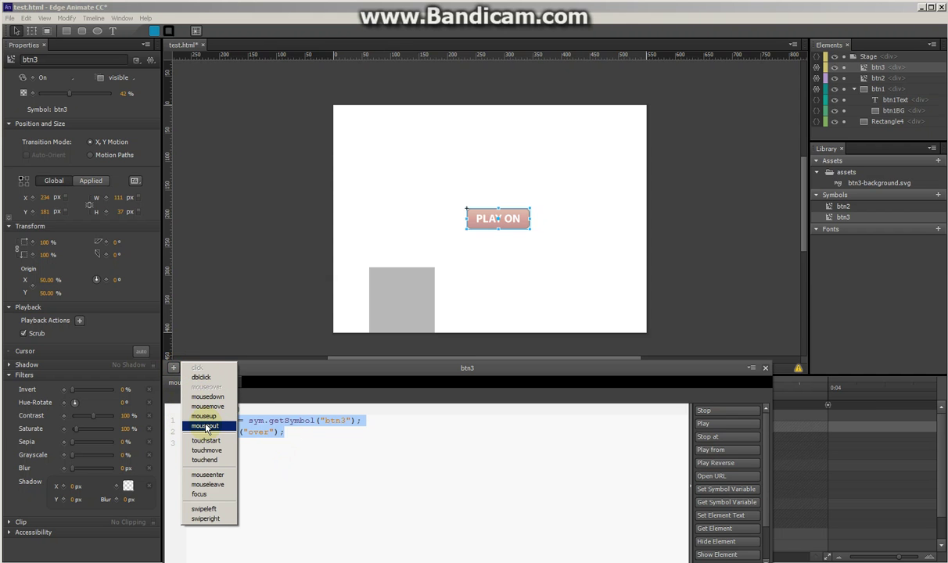
pyautogui.click(205, 426)
pyautogui.hotkey('ctrl', 'v')
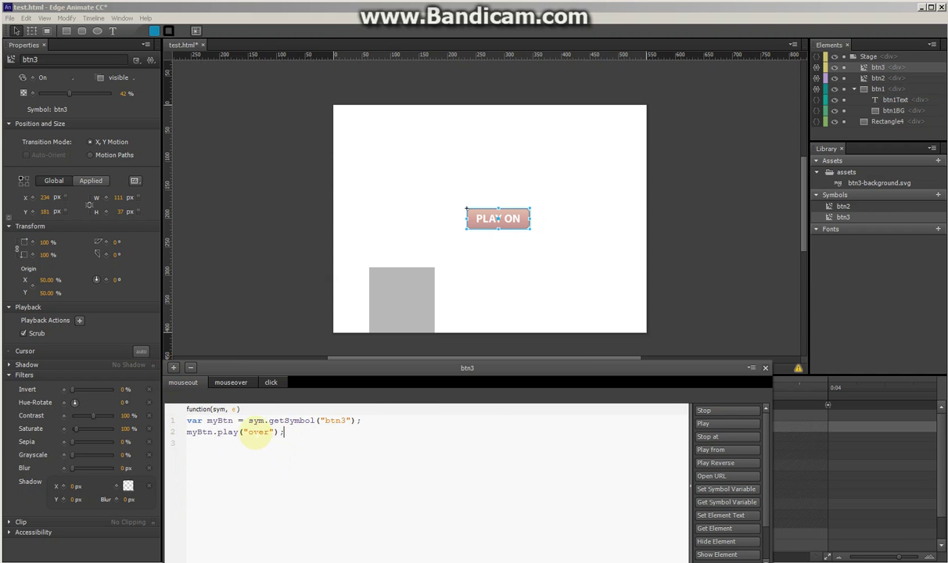
pyautogui.doubleClick(259, 433)
pyautogui.write('ou')
pyautogui.press('Escape')
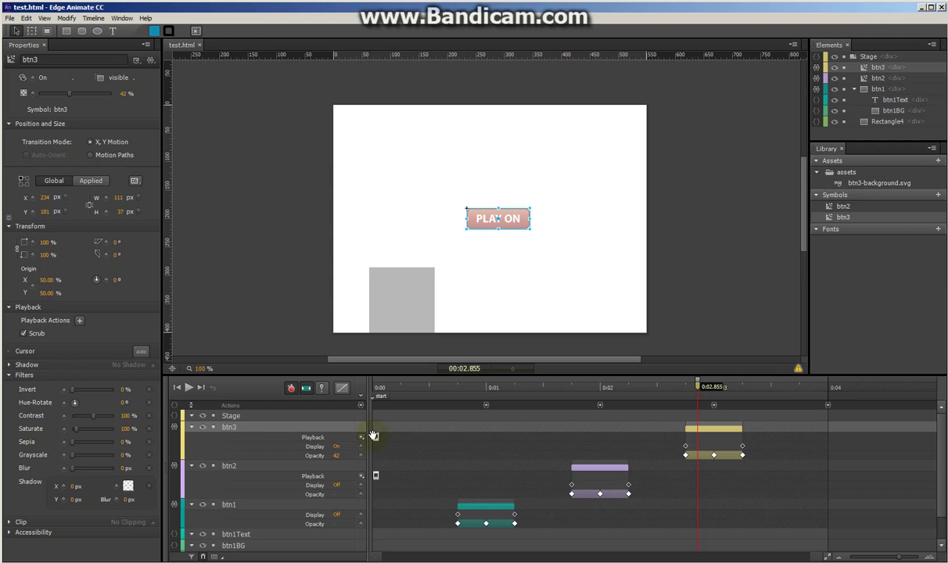
# Check the browser preview briefly, return to Edge Animate and set btn3's cursor to the pointing hand.
pyautogui.hotkey('ctrl', 'Return')
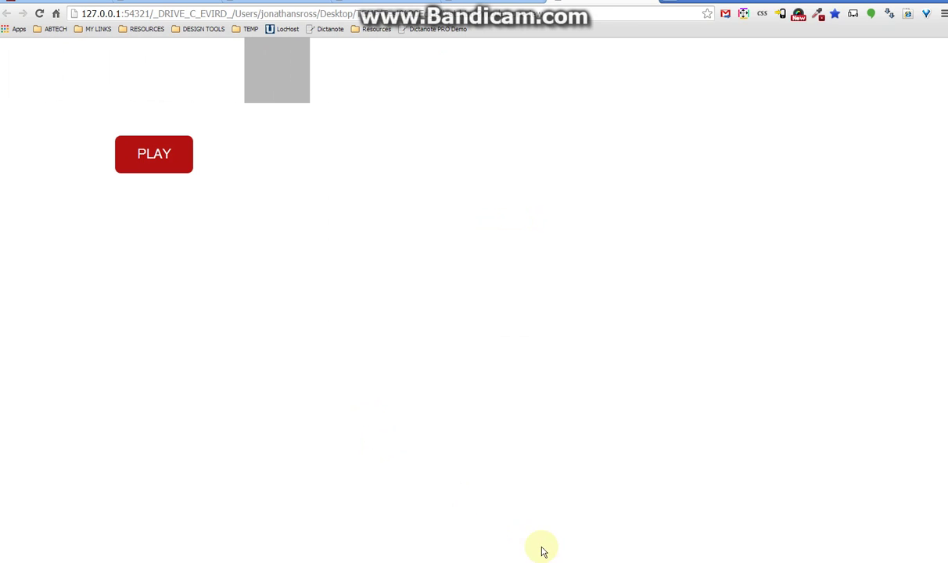
pyautogui.hotkey('alt', 'Tab')
pyautogui.click(509, 221)
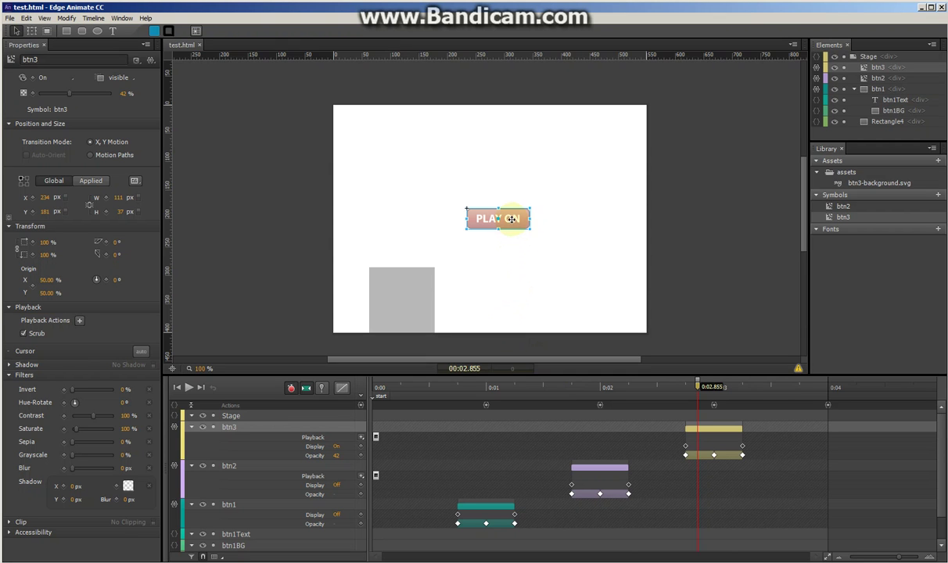
pyautogui.click(141, 352)
pyautogui.click(191, 388)
pyautogui.click(415, 227)
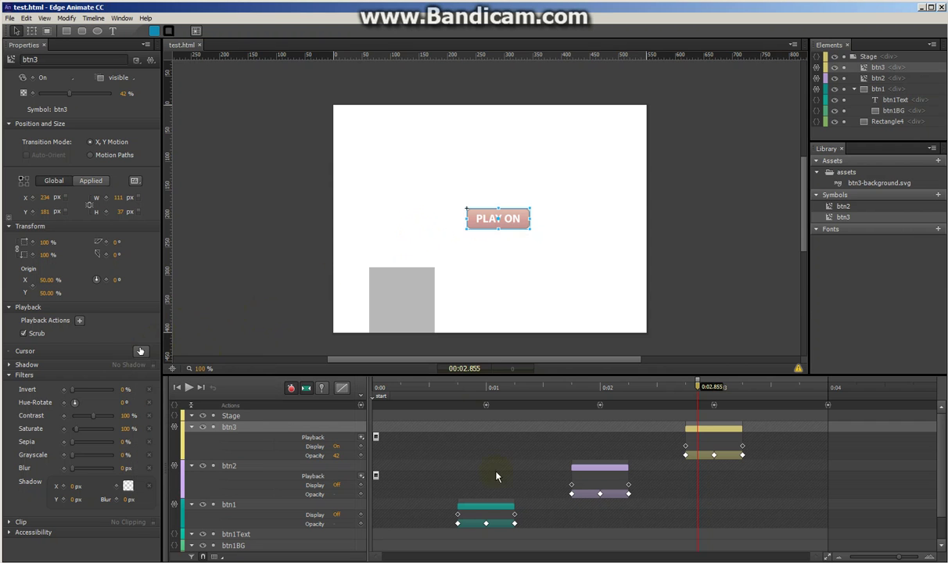
# Preview the composition in the browser, reload it and test the rollovers and clicks of all three play buttons.
pyautogui.hotkey('ctrl', 'Return')
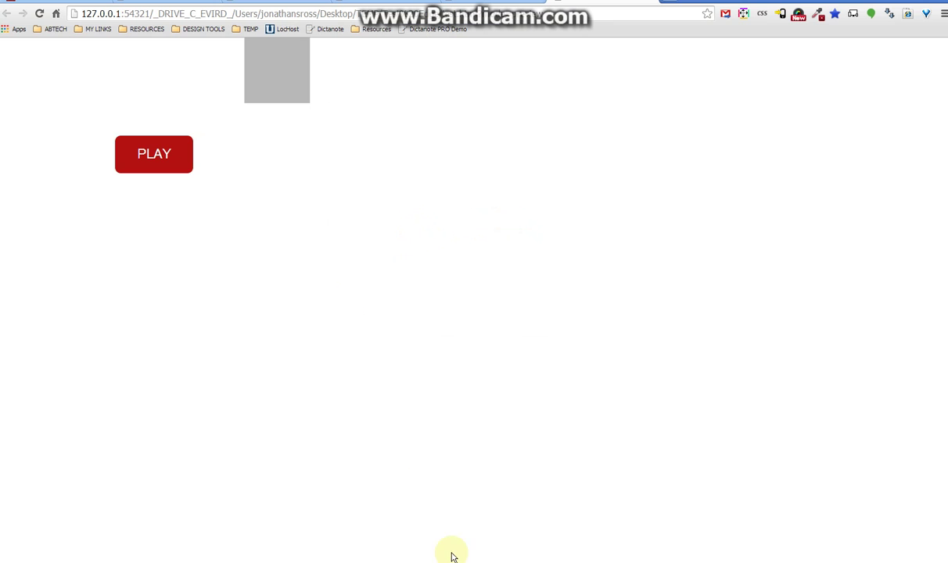
pyautogui.click(40, 14)
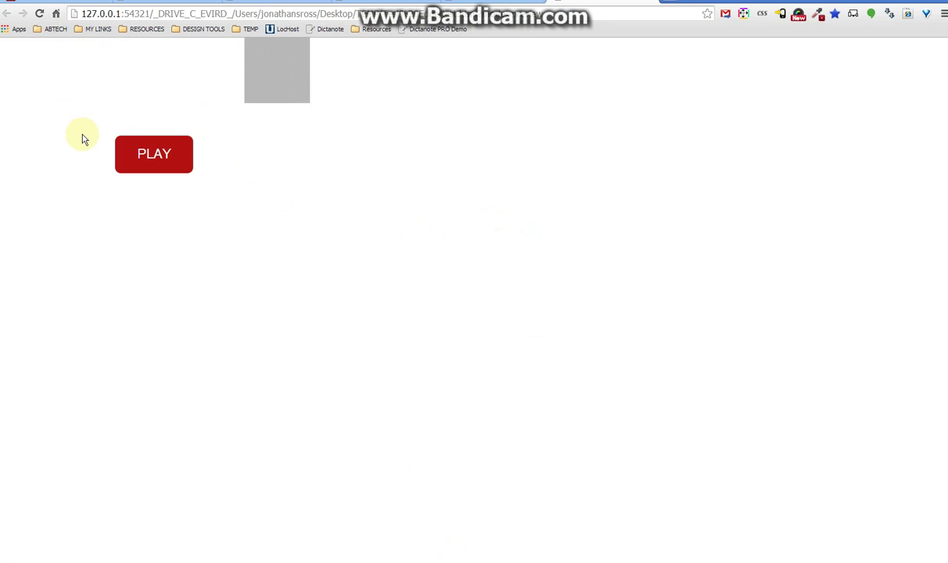
pyautogui.click(121, 161)
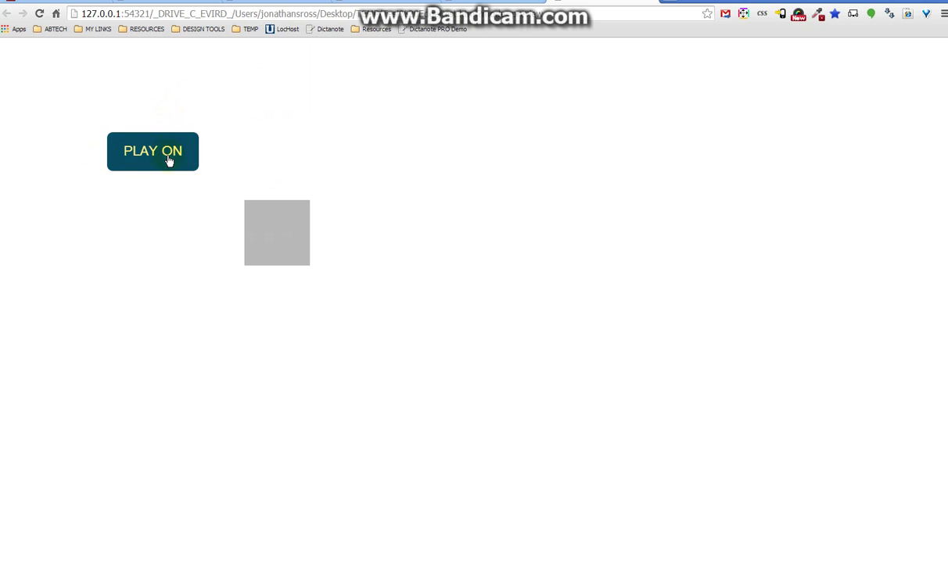
pyautogui.click(177, 104)
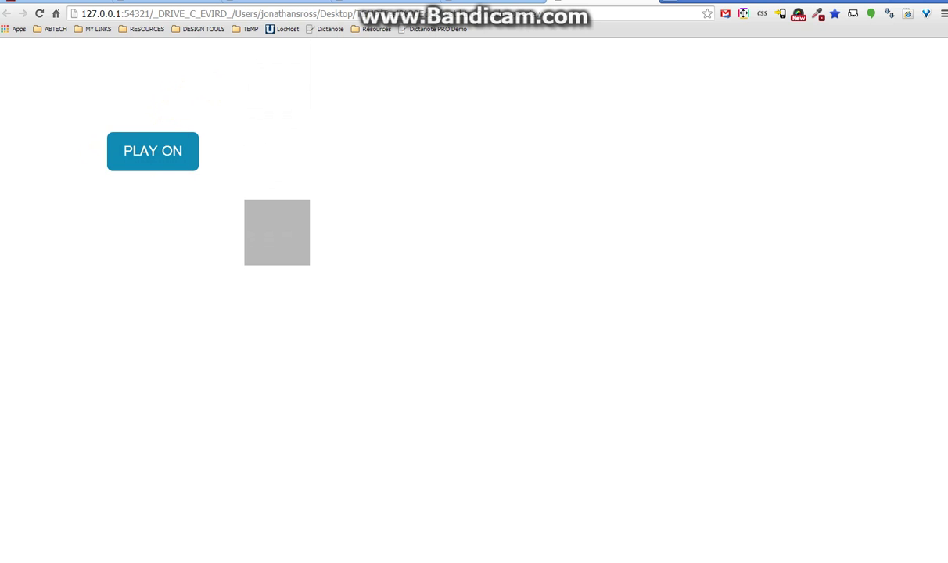
pyautogui.click(155, 148)
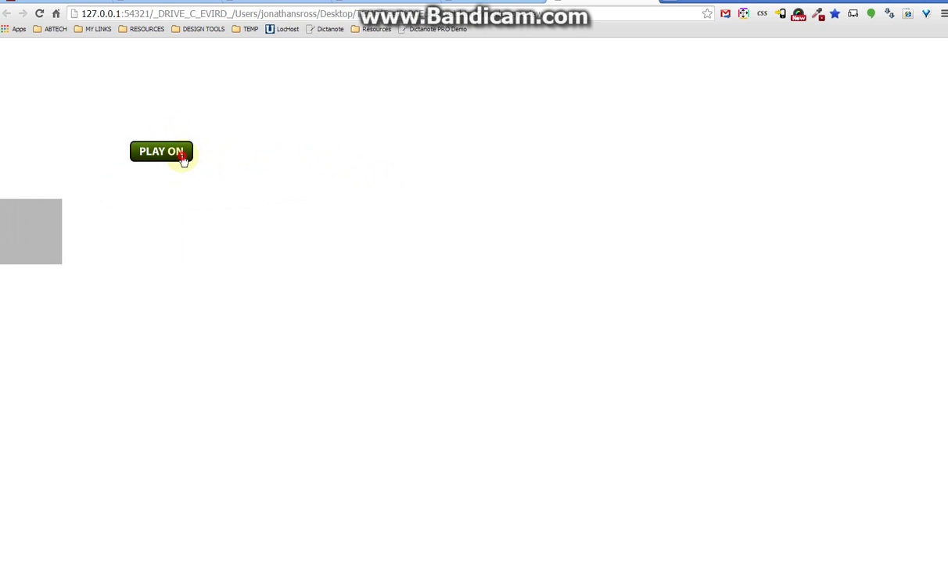
pyautogui.click(182, 158)
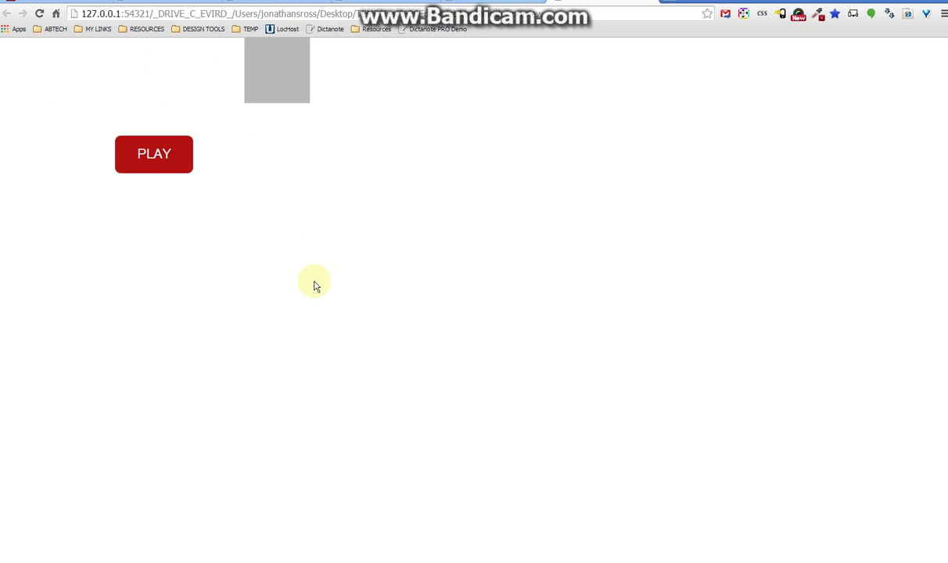
# Run through the three play buttons once more in the browser preview, then return to Edge Animate.
pyautogui.click(141, 146)
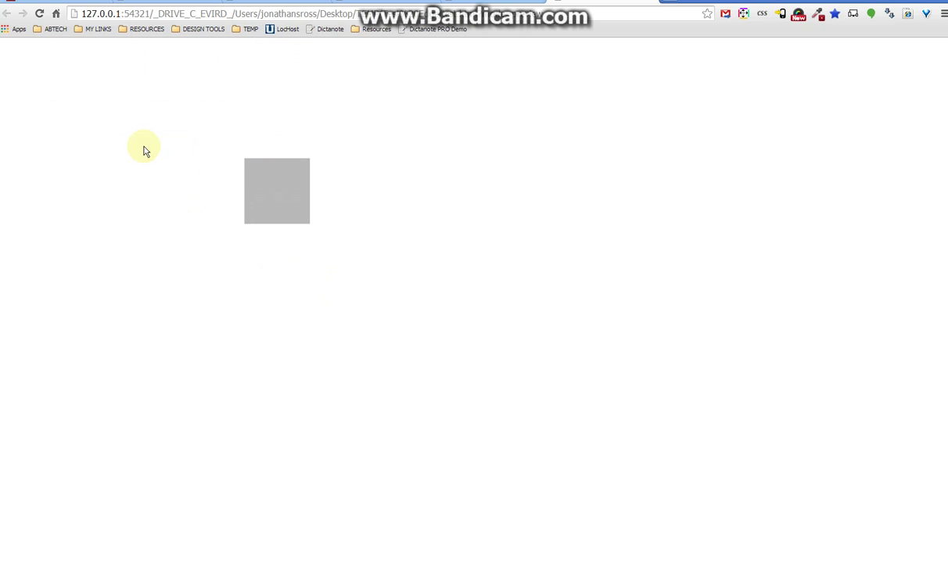
pyautogui.click(167, 162)
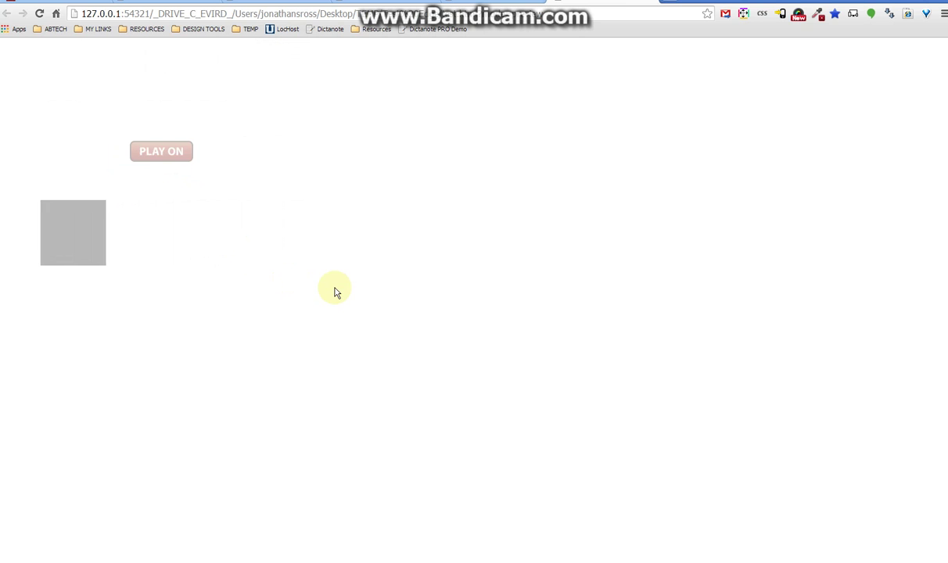
pyautogui.click(172, 150)
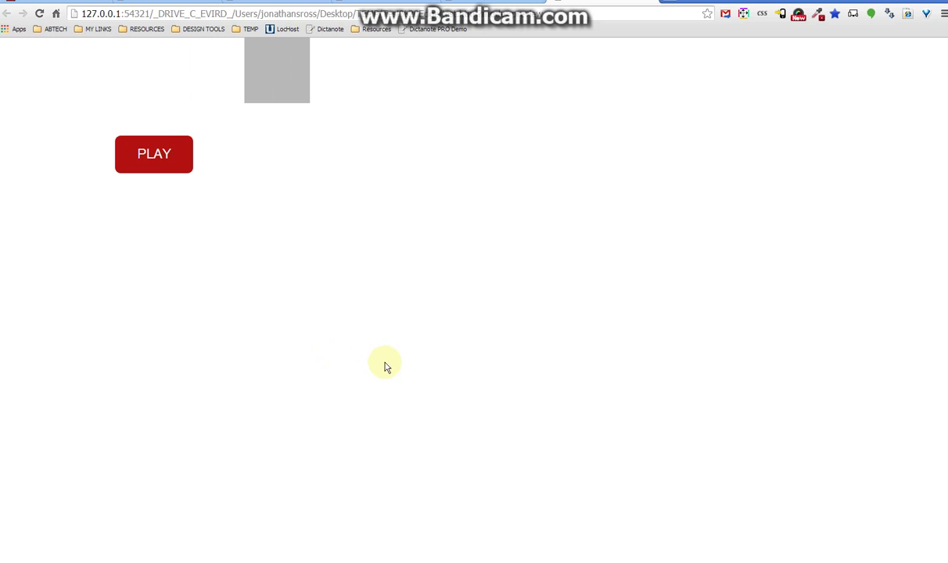
pyautogui.click(704, 562)
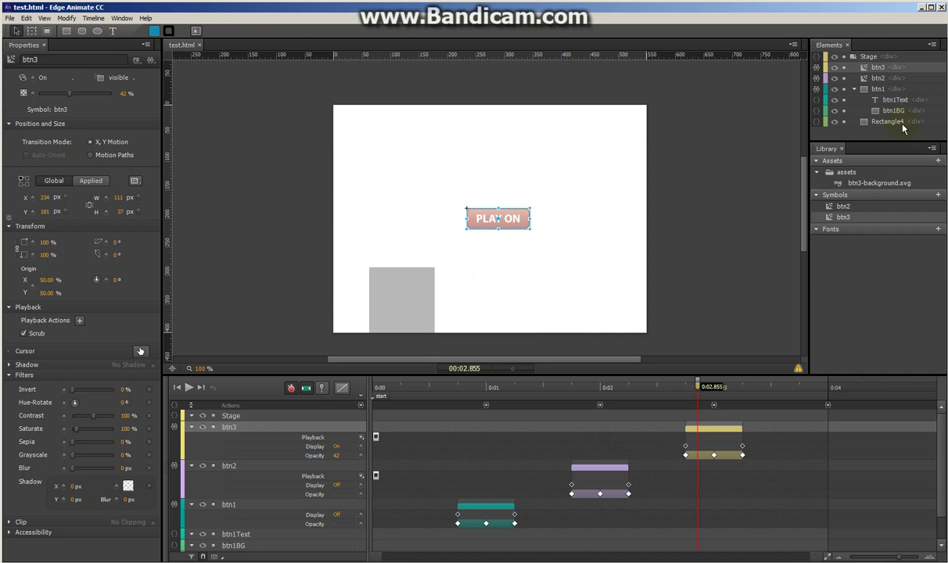
# Open the actions for btn3 on the stage, review its mouseout code and the available code snippets, and close the actions editor.
pyautogui.click(510, 214)
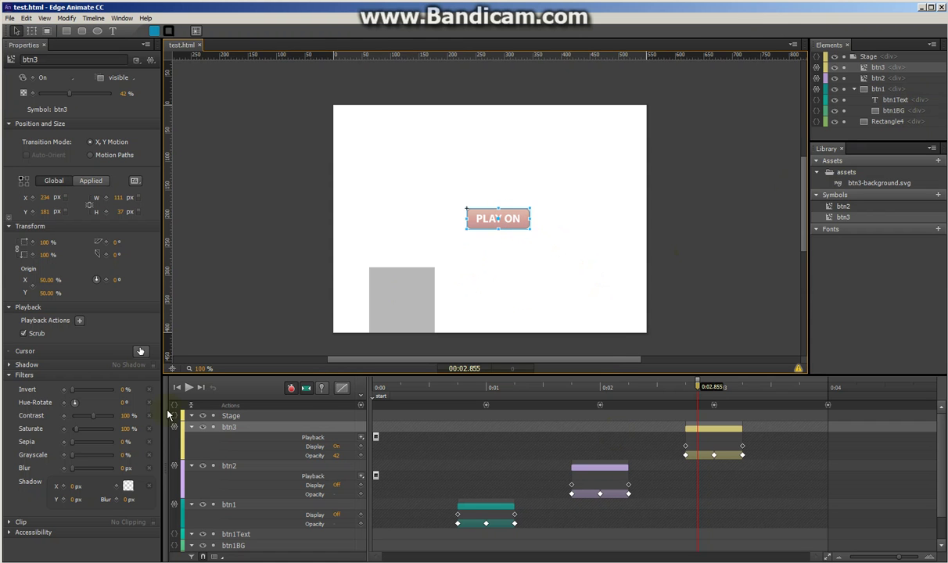
pyautogui.rightClick(525, 222)
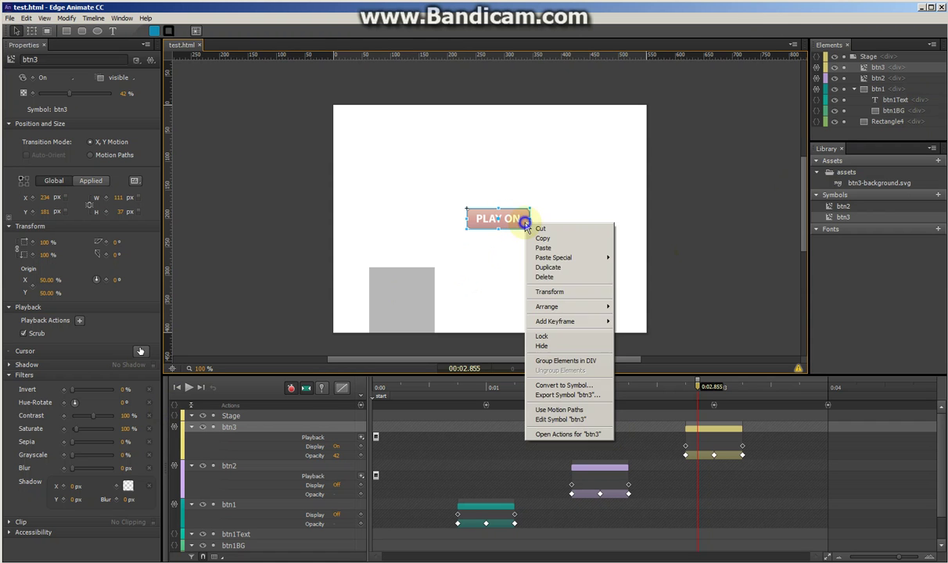
pyautogui.click(577, 434)
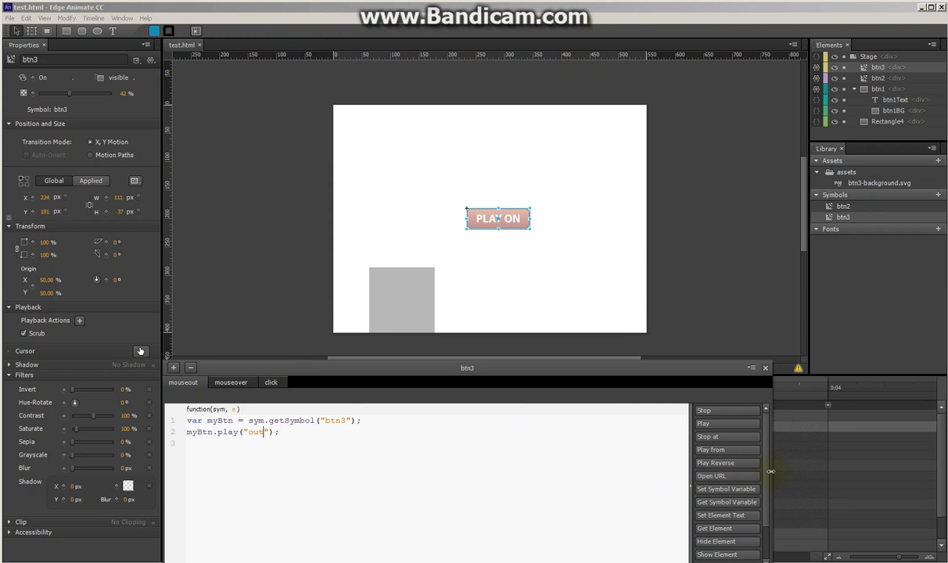
pyautogui.scroll(-1, 733, 472)
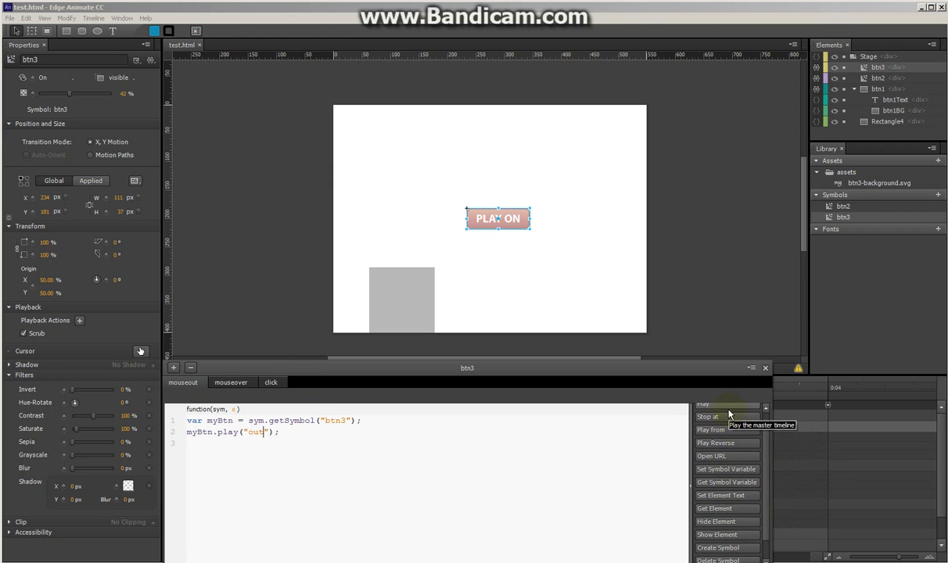
pyautogui.click(767, 452)
pyautogui.scroll(-1, 728, 547)
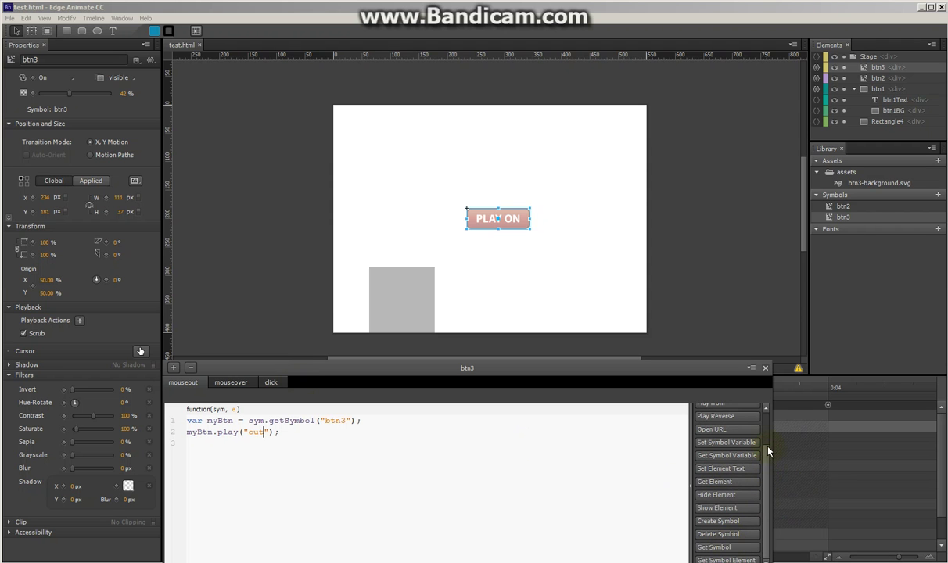
pyautogui.scroll(4, 728, 422)
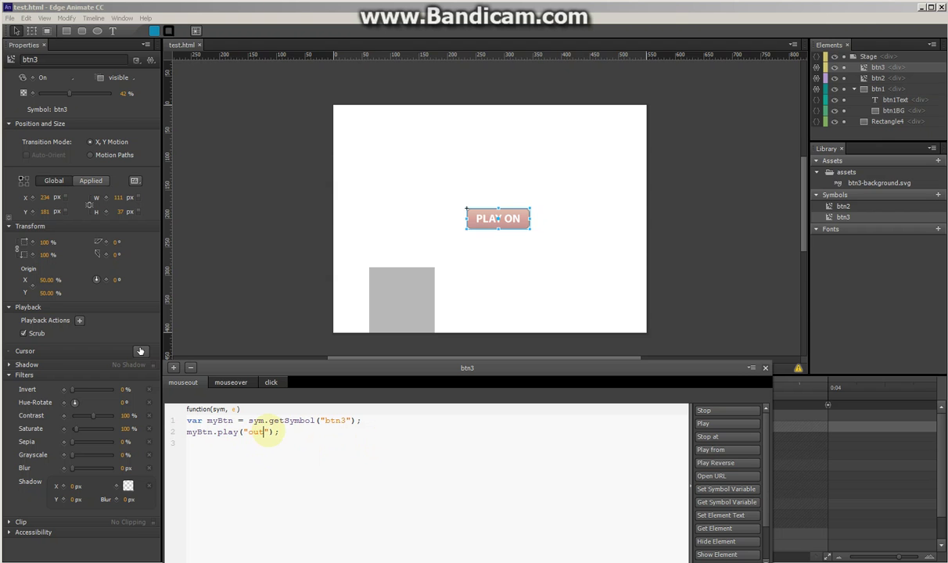
pyautogui.click(265, 432)
pyautogui.click(765, 368)
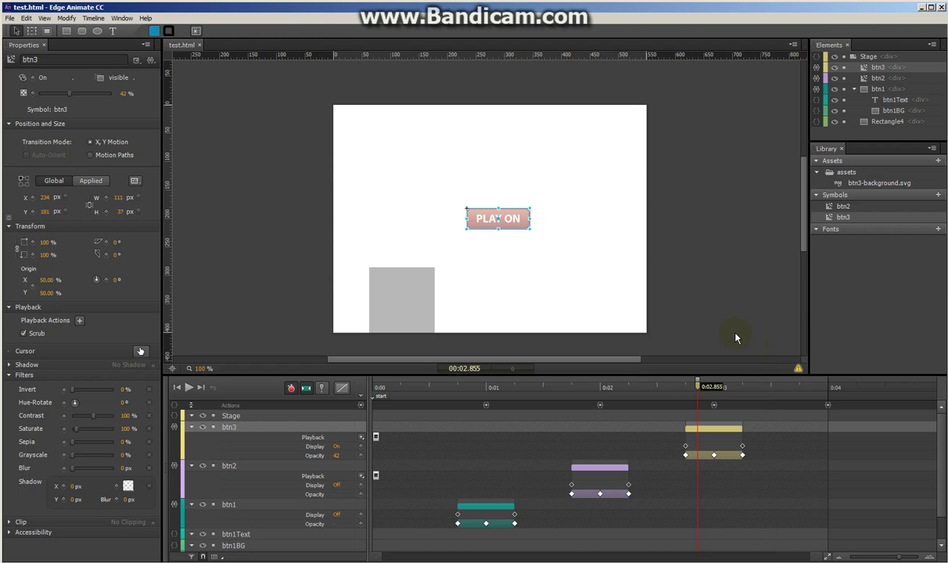